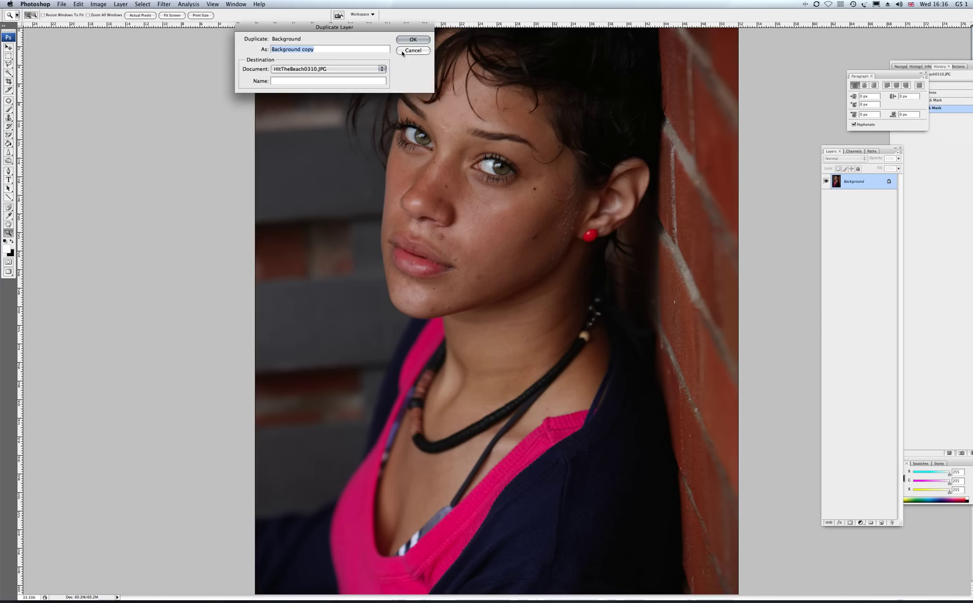
Step: Duplicate the Background layer as Background copy and patch the skin above the upper lip with the Patch tool
key(Return)
mouse_move(9, 104)
mouse_down()
mouse_move(28, 100)
mouse_move(37, 115)
mouse_move(49, 113)
mouse_up()
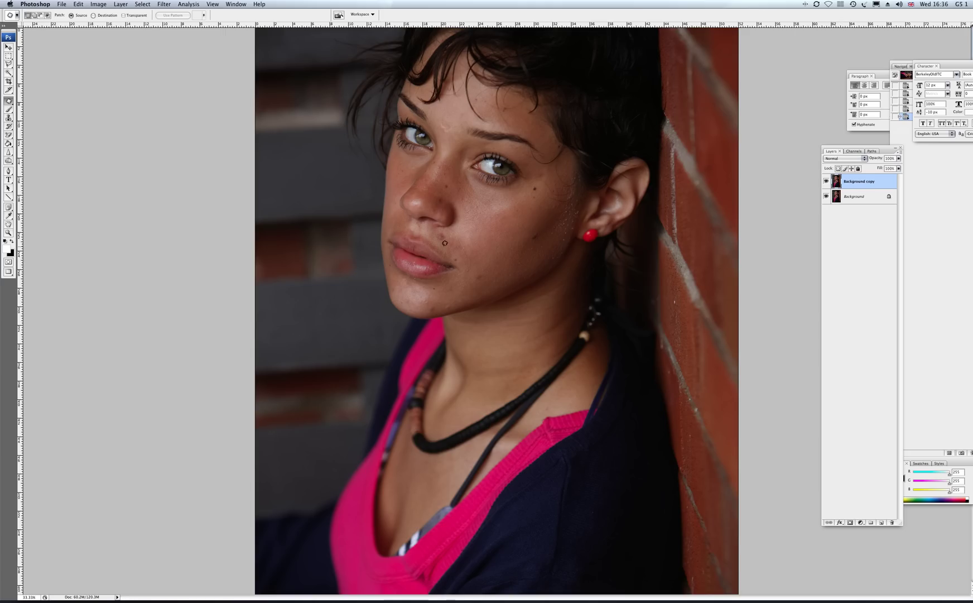
drag(442, 243, 440, 244)
drag(441, 241, 485, 241)
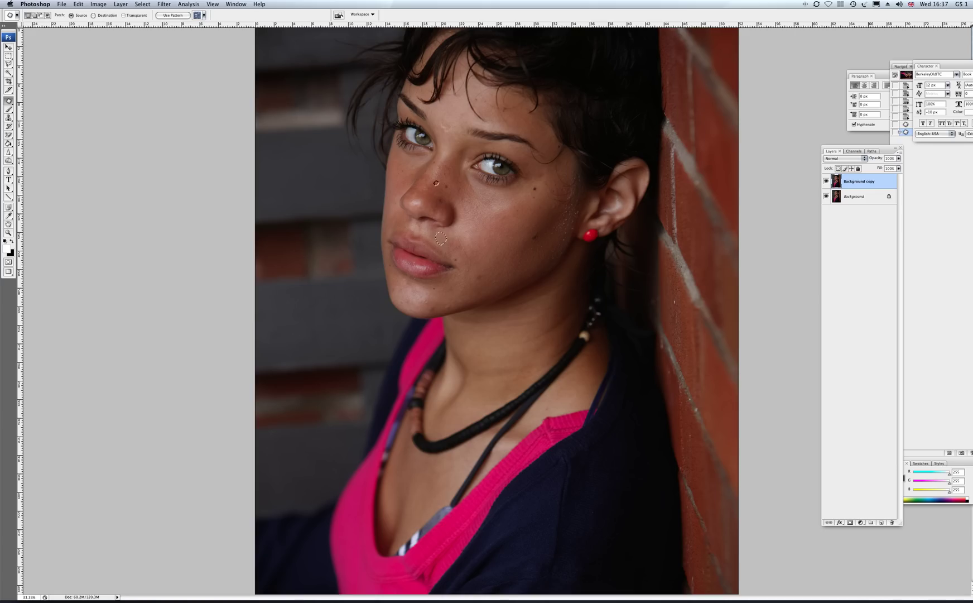
Step: Patch the uneven skin along the jaw, beside the nose and on the forehead with clean nearby skin
drag(483, 277, 490, 276)
mouse_move(446, 298)
mouse_down()
mouse_move(453, 304)
mouse_move(437, 304)
mouse_move(478, 294)
mouse_move(470, 296)
mouse_up()
drag(468, 299, 503, 282)
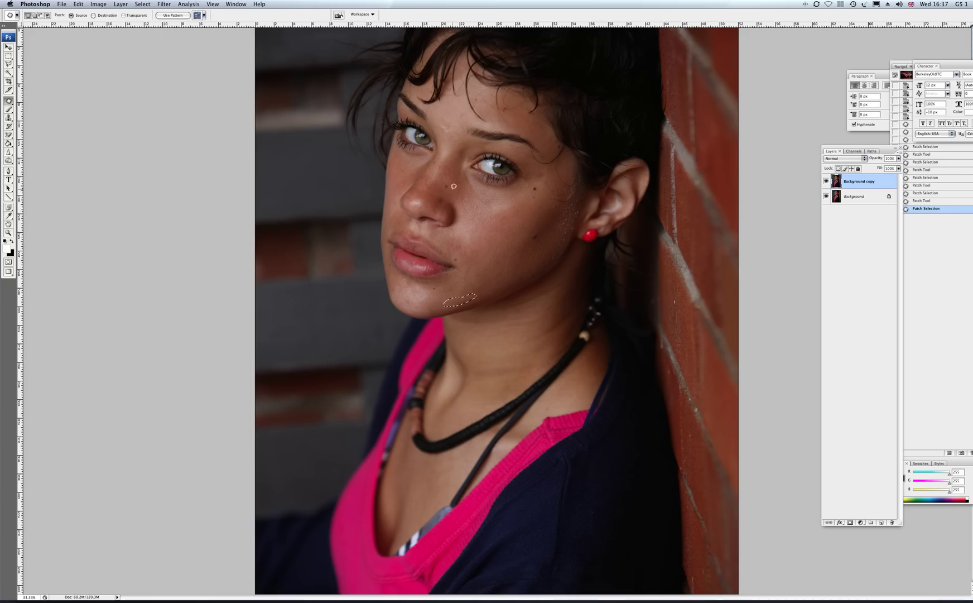
drag(445, 202, 443, 199)
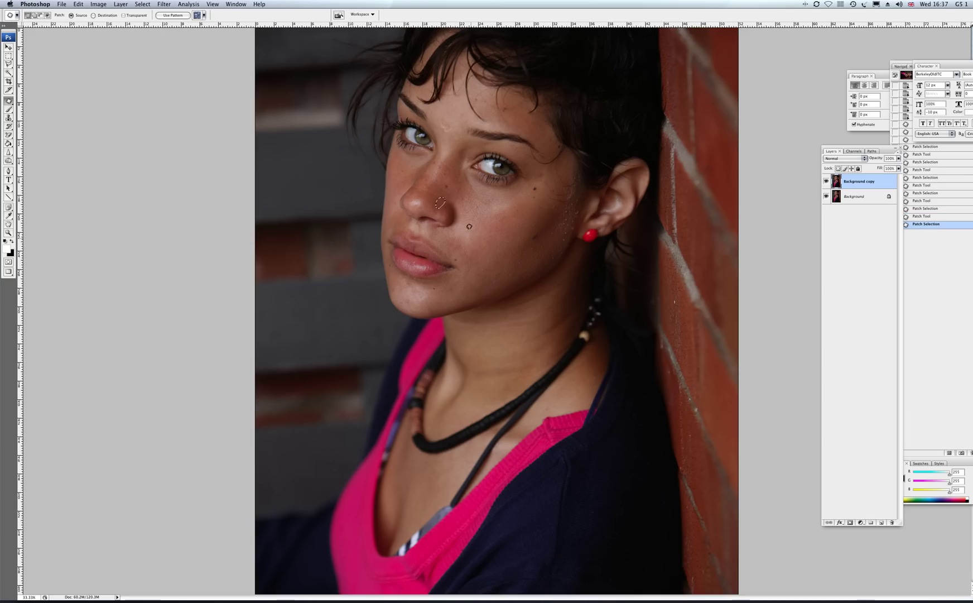
mouse_move(450, 136)
mouse_down()
mouse_move(457, 116)
mouse_move(441, 116)
mouse_move(478, 201)
mouse_move(507, 235)
mouse_up()
Step: Deselect the patched area and adjust the Background copy layer's opacity to compare and blend the retouching
click(142, 4)
click(149, 22)
click(898, 158)
drag(878, 165, 856, 161)
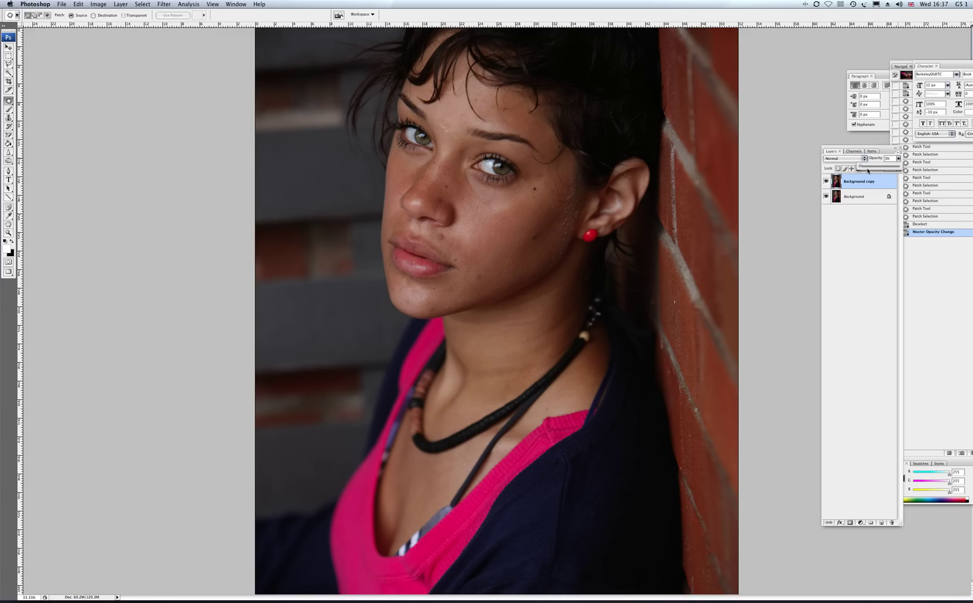
drag(862, 165, 911, 158)
Step: Flatten the image and duplicate the Background layer for another retouching pass
click(121, 4)
click(139, 278)
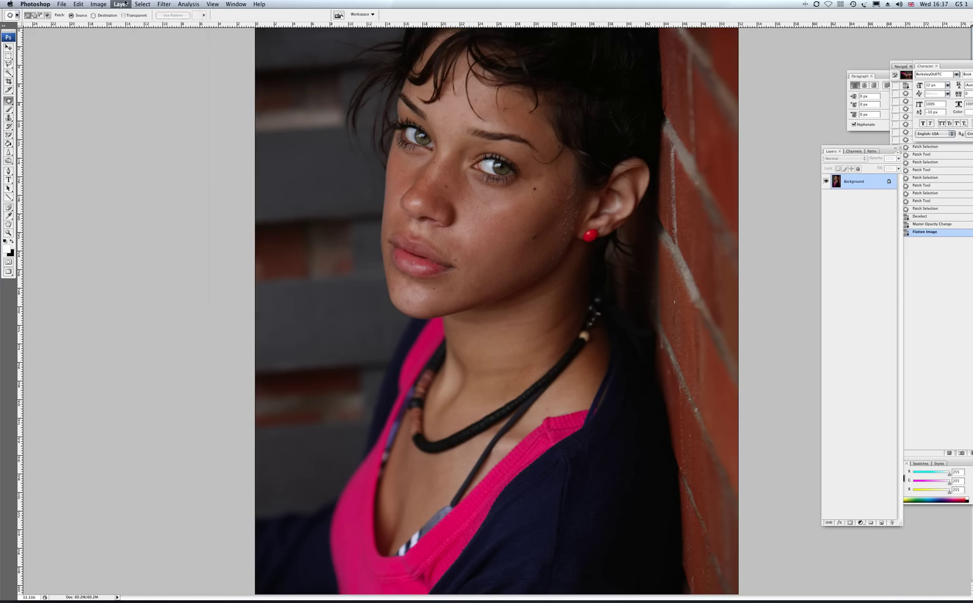
click(129, 20)
key(Return)
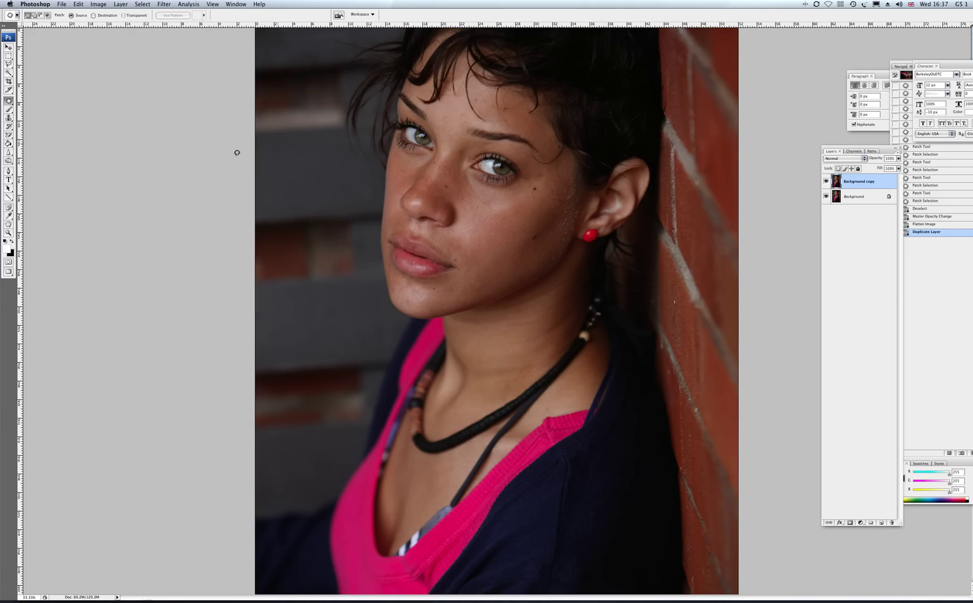
Step: Patch the skin beside the mouth, above the upper lip and on the lower lip at close range
click(8, 233)
click(462, 224)
click(462, 235)
key(h)
drag(165, 285, 129, 134)
key(j)
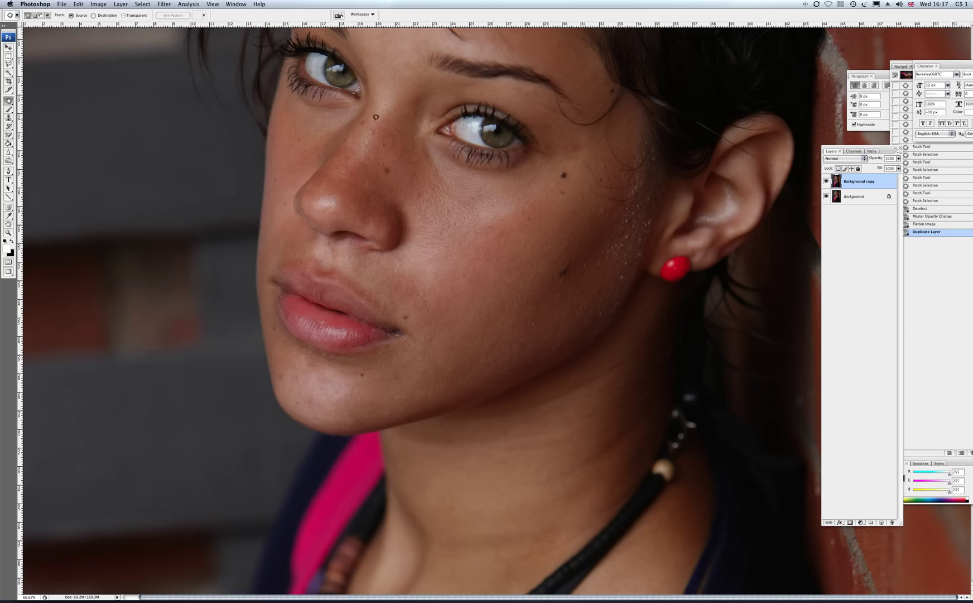
mouse_move(438, 331)
mouse_down()
mouse_move(417, 258)
mouse_move(395, 253)
mouse_move(398, 284)
mouse_move(428, 331)
mouse_move(493, 289)
mouse_up()
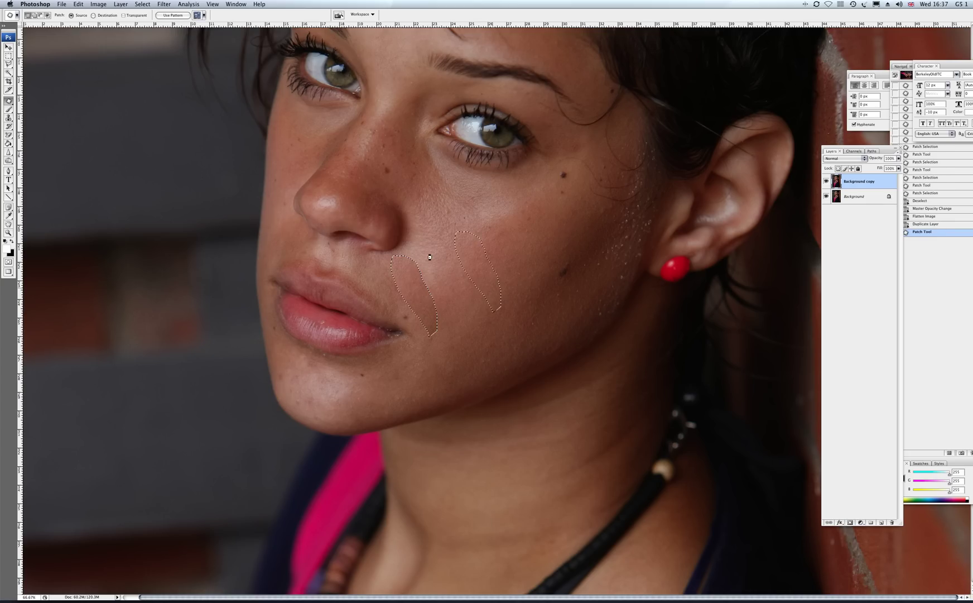
mouse_move(336, 255)
mouse_down()
mouse_move(331, 239)
mouse_move(334, 259)
mouse_move(362, 265)
mouse_up()
drag(357, 260, 409, 285)
drag(327, 319, 322, 324)
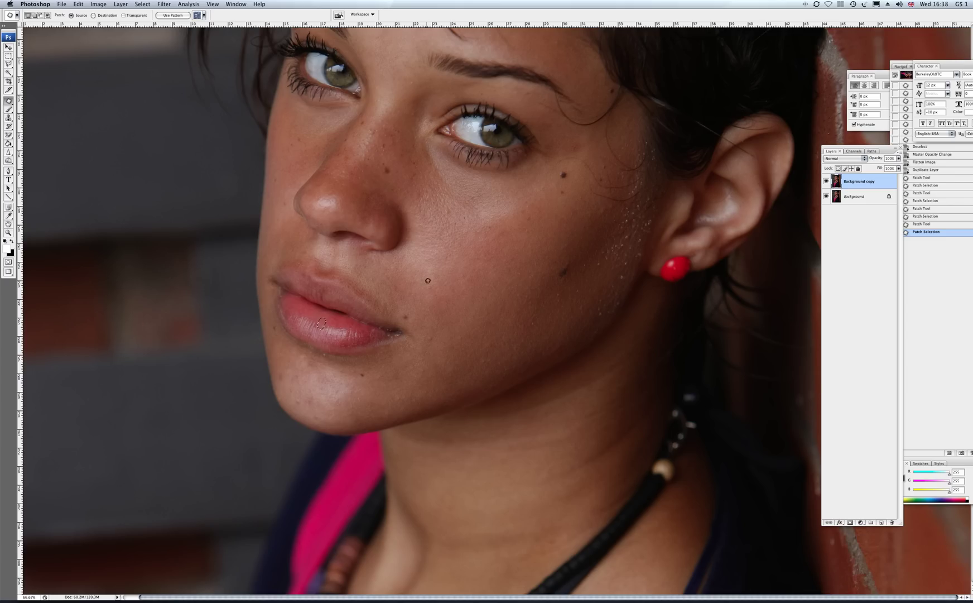
Step: Patch the small marks and bright areas across the chin using smoother neighbouring skin
drag(309, 395, 307, 404)
mouse_move(304, 398)
mouse_down()
mouse_move(316, 399)
mouse_move(289, 370)
mouse_move(291, 385)
mouse_move(284, 366)
mouse_move(305, 378)
mouse_move(314, 404)
mouse_move(284, 357)
mouse_up()
mouse_move(296, 372)
mouse_down()
mouse_move(284, 374)
mouse_move(292, 384)
mouse_up()
drag(291, 382, 301, 378)
mouse_move(312, 381)
mouse_down()
mouse_move(299, 384)
mouse_move(315, 381)
mouse_up()
mouse_move(350, 385)
mouse_down()
mouse_move(345, 406)
mouse_move(297, 381)
mouse_move(322, 360)
mouse_move(326, 381)
mouse_up()
drag(317, 380, 294, 375)
mouse_move(364, 391)
mouse_down()
mouse_move(335, 379)
mouse_move(347, 403)
mouse_up()
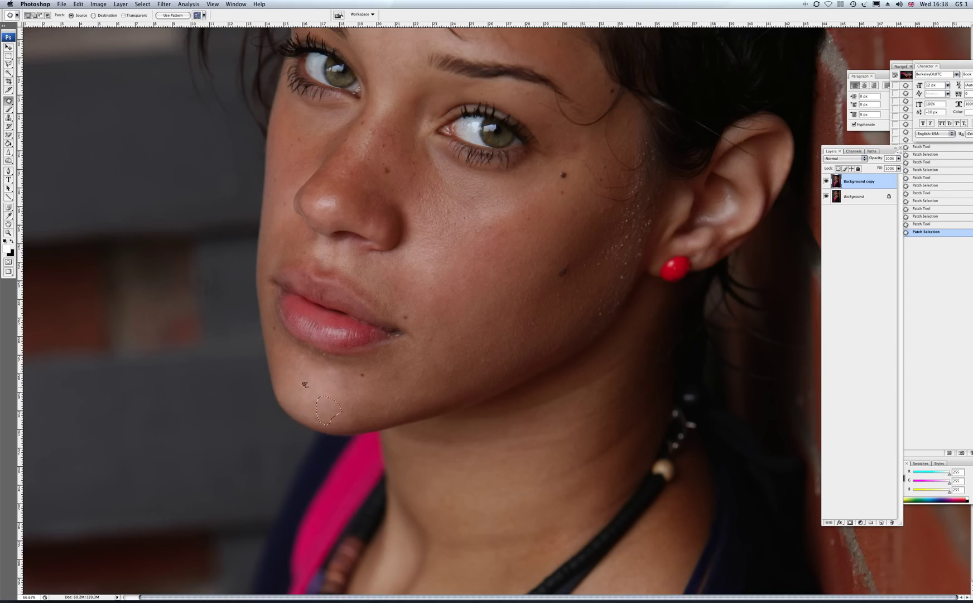
Step: Deselect the chin patch and lower the retouched layer's opacity to roughly half
click(143, 4)
click(141, 22)
click(899, 158)
drag(898, 166, 871, 171)
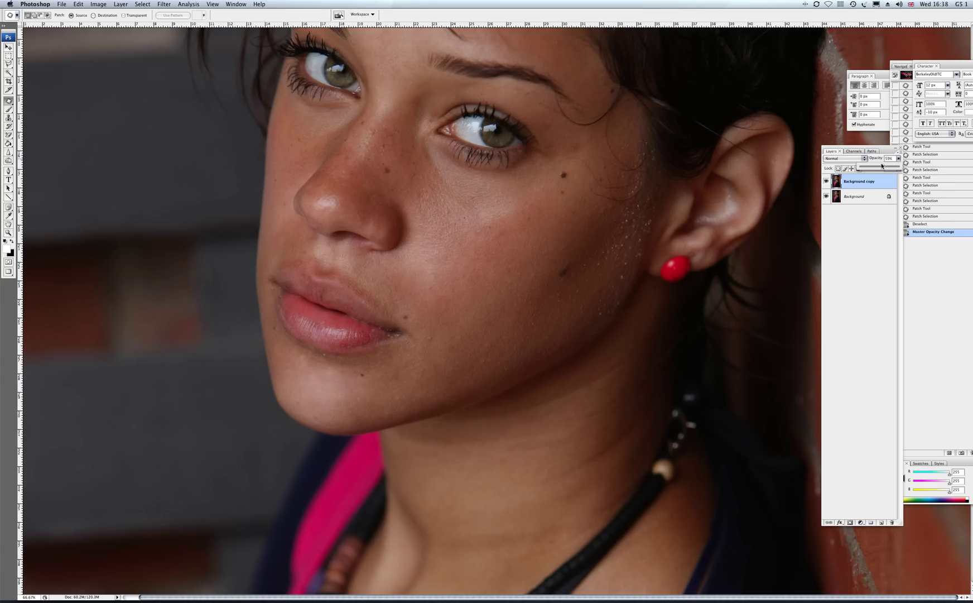
Step: Flatten the blended layers and duplicate the resulting Background layer
click(120, 4)
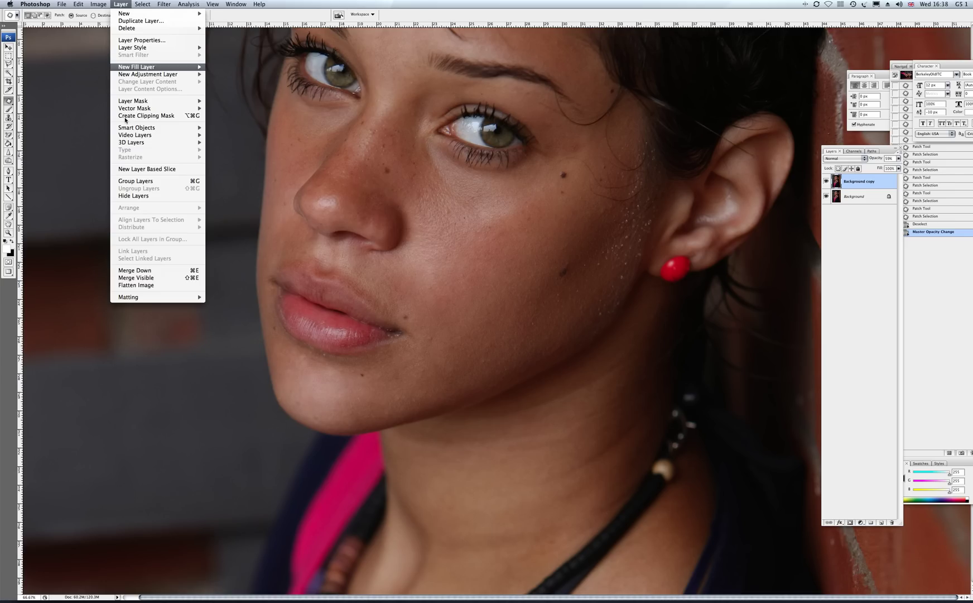
click(138, 284)
click(121, 4)
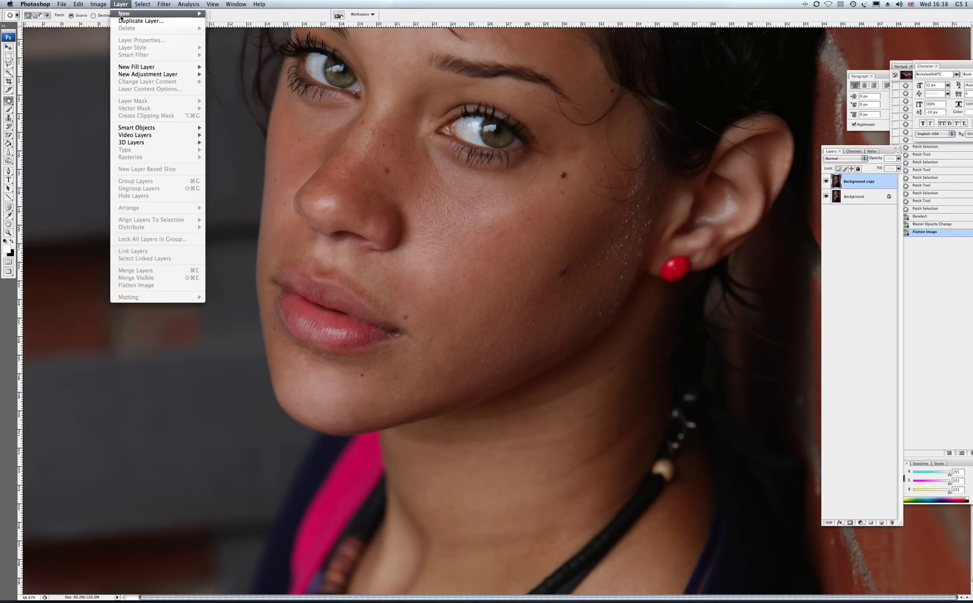
click(137, 21)
key(Return)
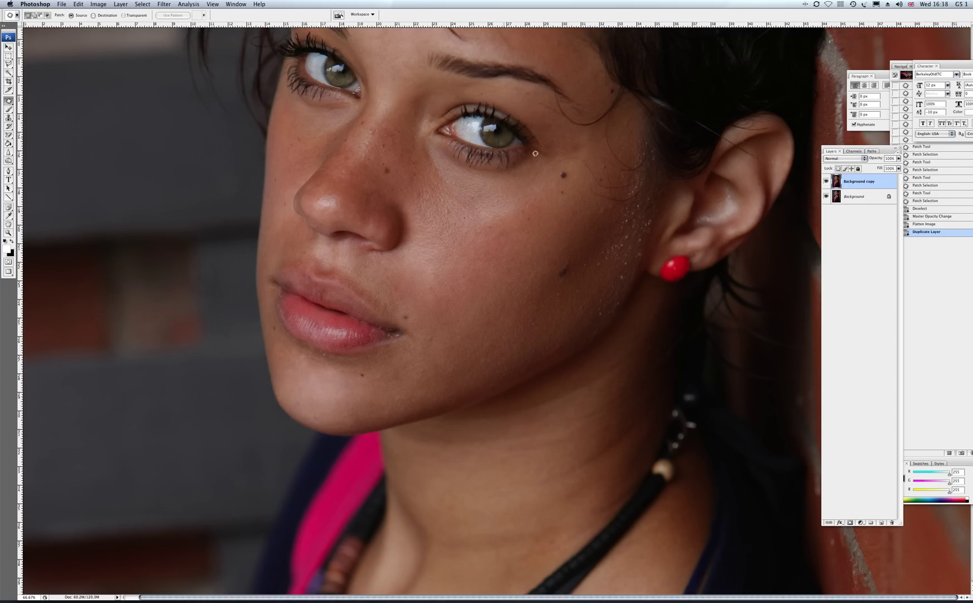
Step: Patch the skin under the eye and across the upper cheek beside the nose with smoother skin
mouse_move(511, 205)
mouse_down()
mouse_move(518, 168)
mouse_move(457, 159)
mouse_move(425, 135)
mouse_move(418, 198)
mouse_move(441, 244)
mouse_move(447, 305)
mouse_up()
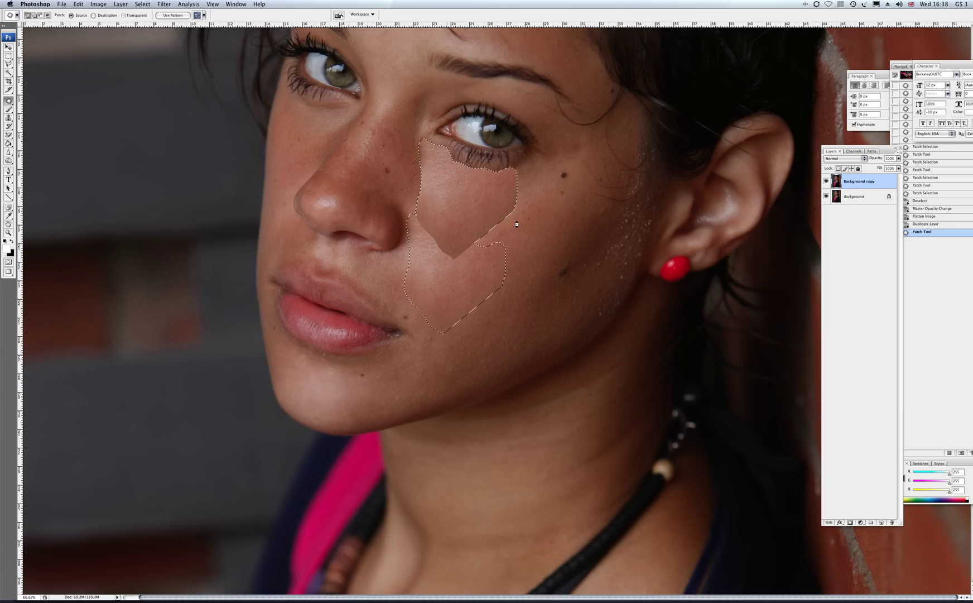
mouse_move(519, 214)
mouse_down()
mouse_move(435, 279)
mouse_move(461, 242)
mouse_move(445, 283)
mouse_move(454, 199)
mouse_up()
mouse_move(494, 231)
mouse_down()
mouse_move(480, 228)
mouse_move(511, 229)
mouse_move(514, 245)
mouse_up()
drag(504, 240, 464, 240)
mouse_move(502, 199)
mouse_down()
mouse_move(494, 170)
mouse_move(466, 166)
mouse_move(433, 143)
mouse_move(402, 158)
mouse_move(424, 202)
mouse_up()
drag(433, 186, 443, 246)
Step: Deselect, set the retouched layer's opacity to 50%, and flatten the image
click(142, 4)
click(152, 25)
click(898, 160)
drag(899, 166, 872, 170)
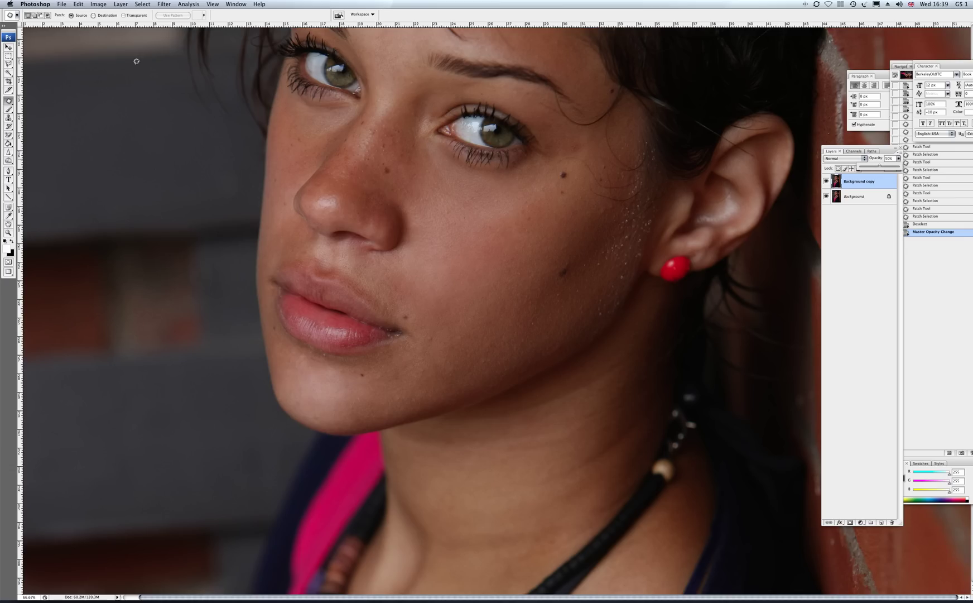
click(124, 5)
click(120, 286)
Step: Lighten the cheeks, nose and forehead with the Dodge tool set to Midtones
key(z)
click(34, 15)
click(128, 123)
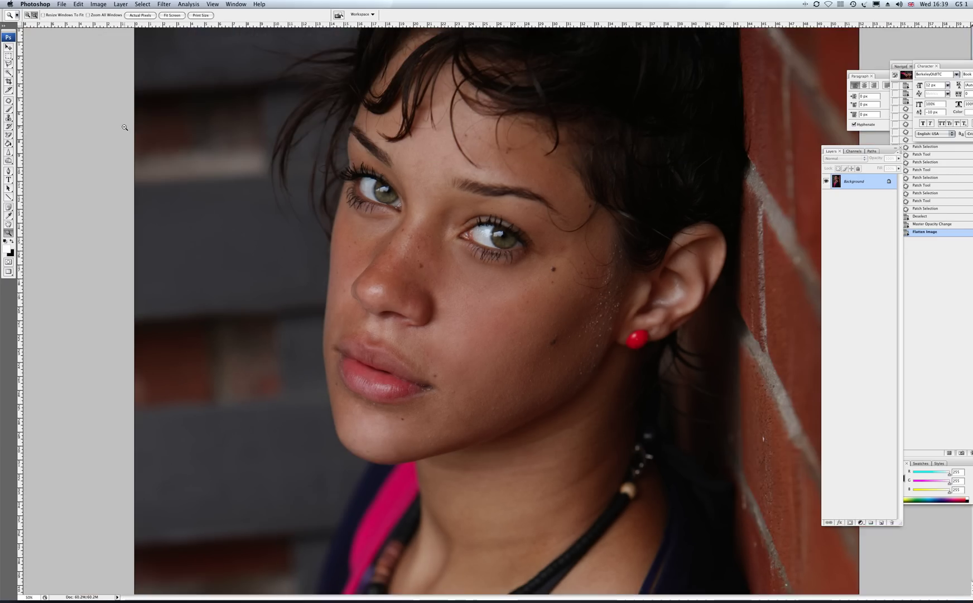
click(117, 134)
click(9, 161)
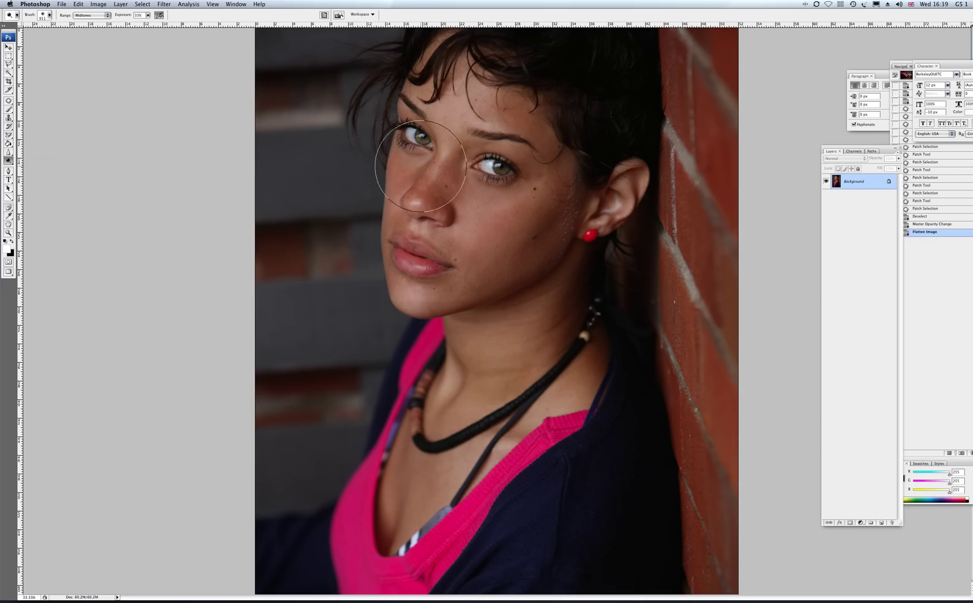
drag(505, 260, 554, 236)
drag(479, 192, 457, 170)
drag(479, 85, 531, 130)
drag(446, 172, 436, 175)
drag(505, 195, 567, 231)
Step: Dodge the neck, chest, dark cardigan, wall edge and hair to lighten them
drag(539, 326, 538, 289)
drag(454, 369, 434, 358)
drag(518, 572, 524, 508)
drag(637, 369, 637, 581)
mouse_move(596, 197)
mouse_down()
mouse_move(556, 58)
mouse_move(416, 47)
mouse_up()
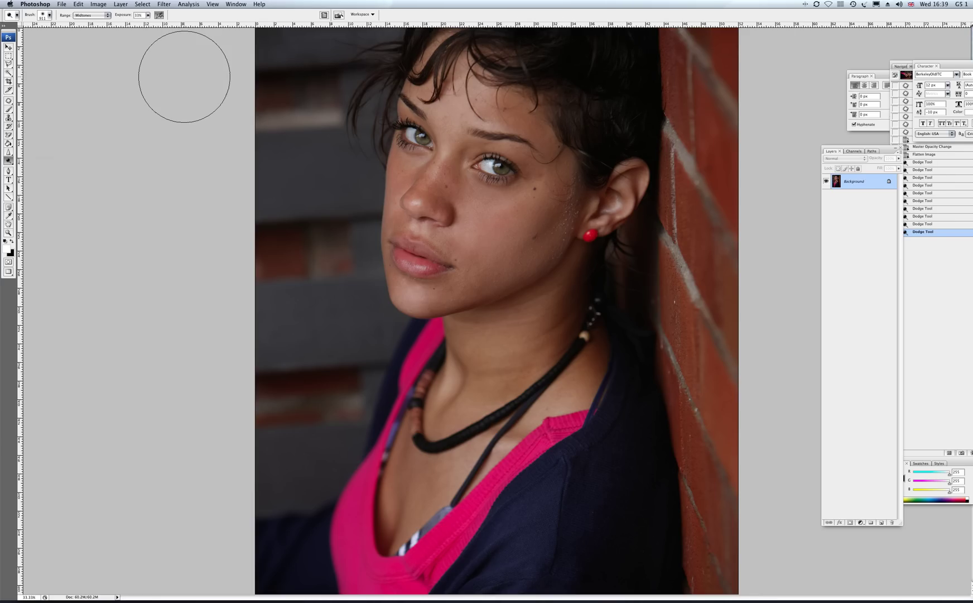
Step: Try the Black & White adjustment with its default mix on the portrait, and undo it
click(98, 4)
mouse_move(103, 25)
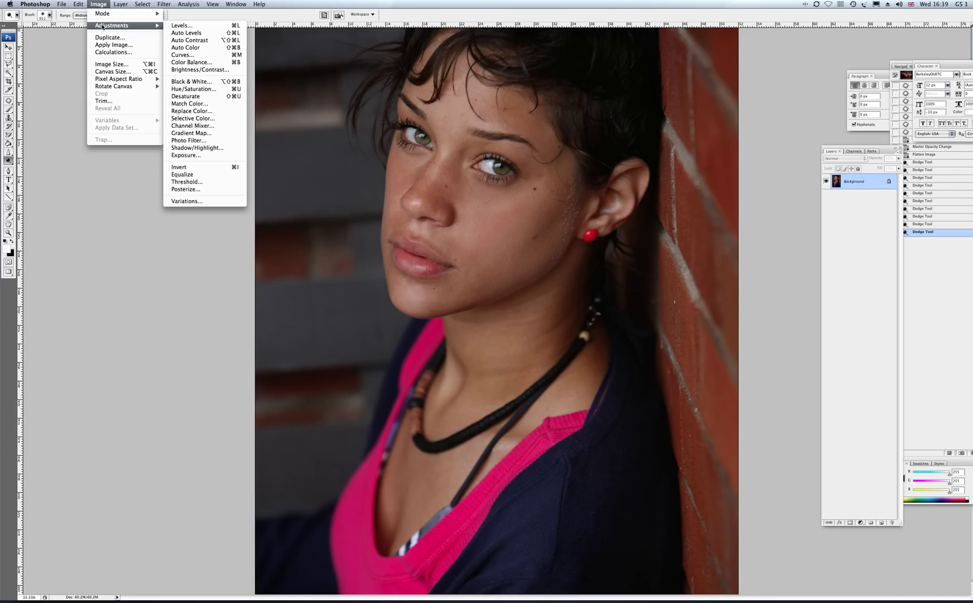
click(206, 85)
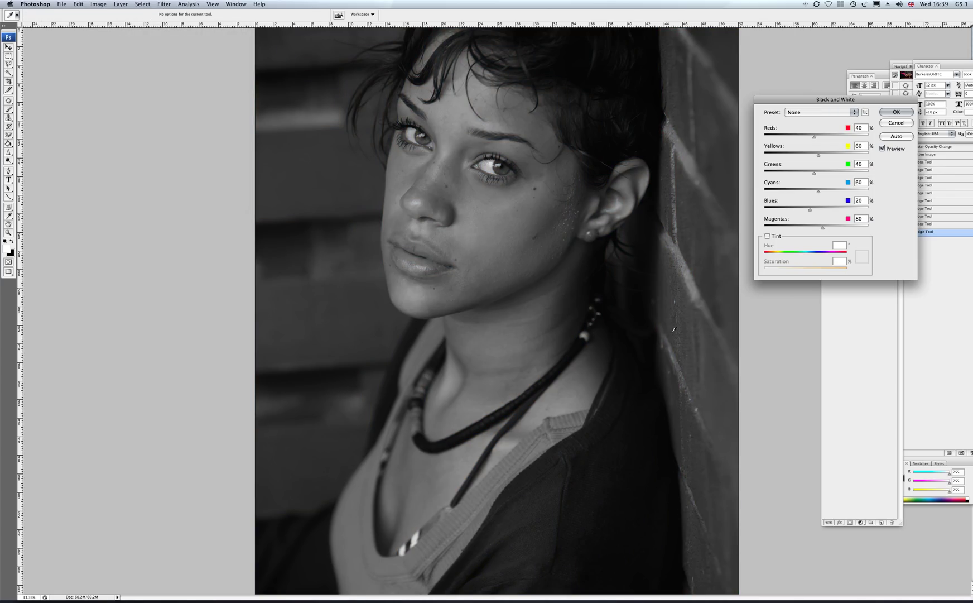
click(885, 112)
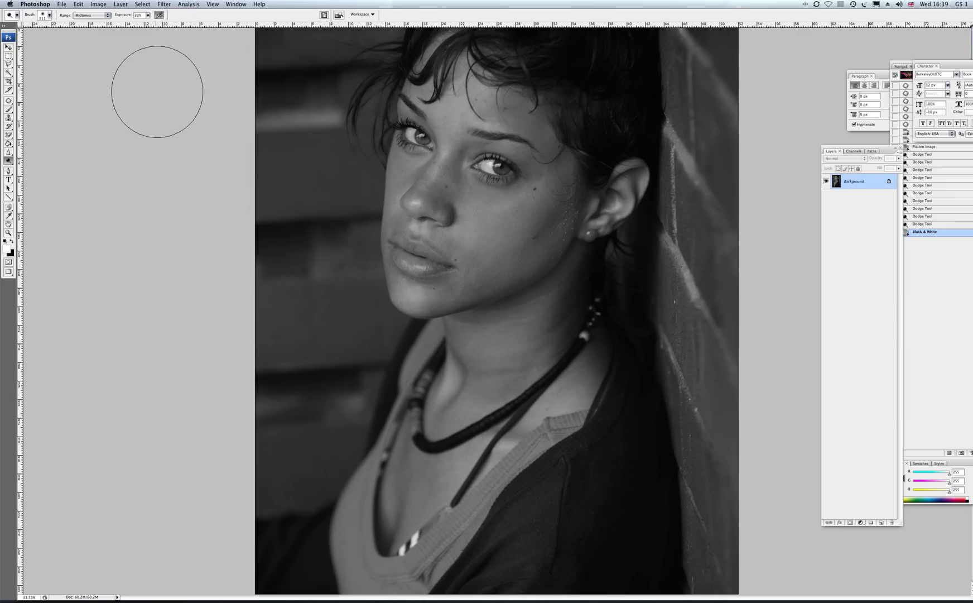
click(78, 4)
click(79, 28)
Step: Open the Color Efex Pro 3.0 Complete filter, choose B/W Conversion, and shift the split preview to show more of the face converted
click(164, 4)
mouse_move(234, 186)
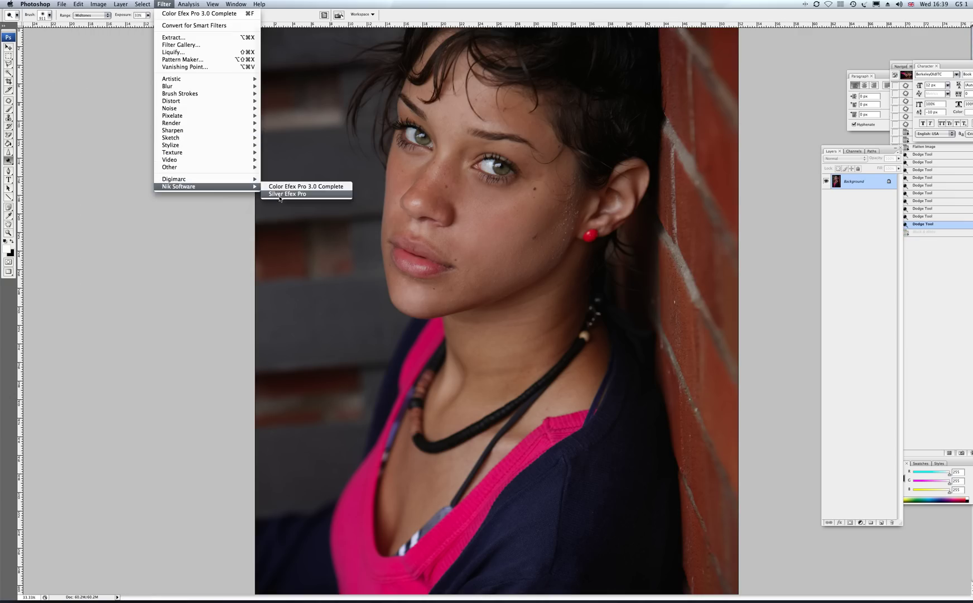
click(307, 187)
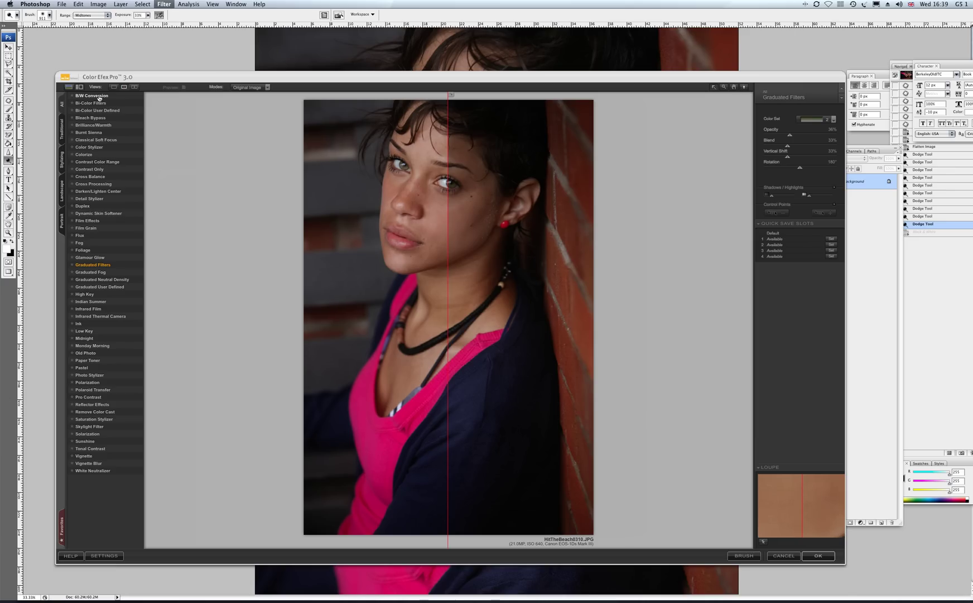
click(101, 97)
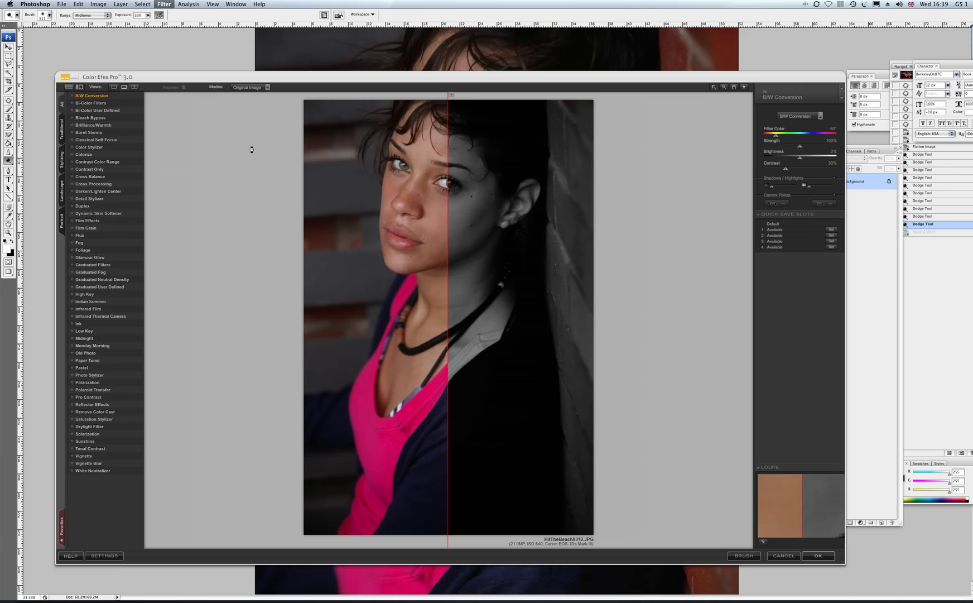
drag(445, 205, 403, 205)
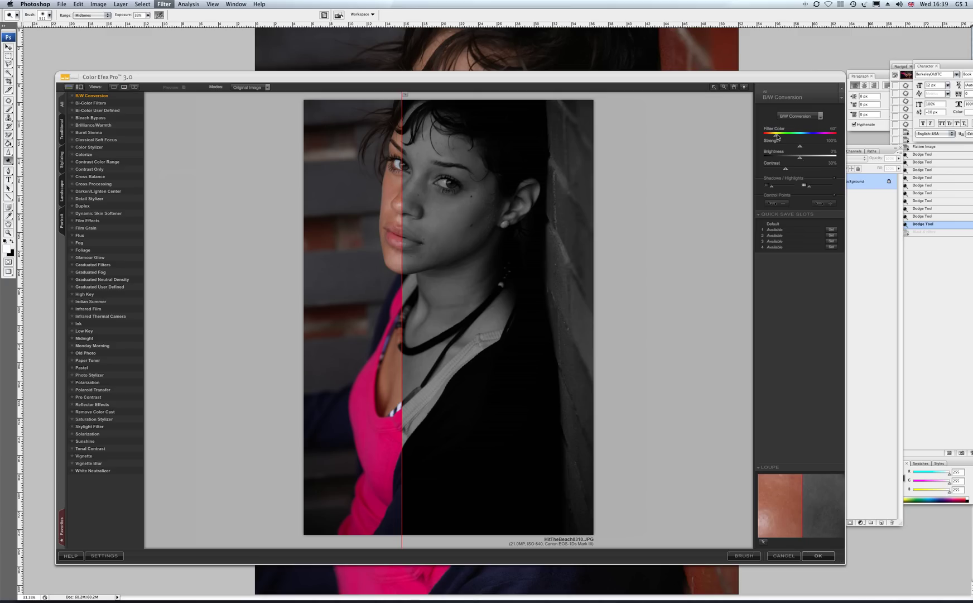
Step: Set Filter Color to 158°, Strength to 84%, Brightness to +41% and Contrast to 34%, and apply the conversion
click(797, 135)
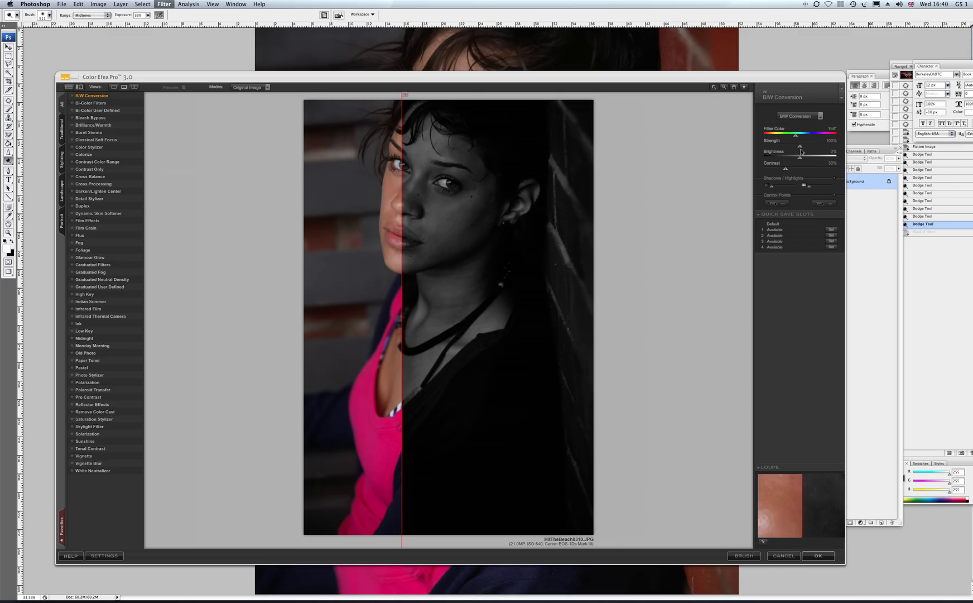
click(825, 158)
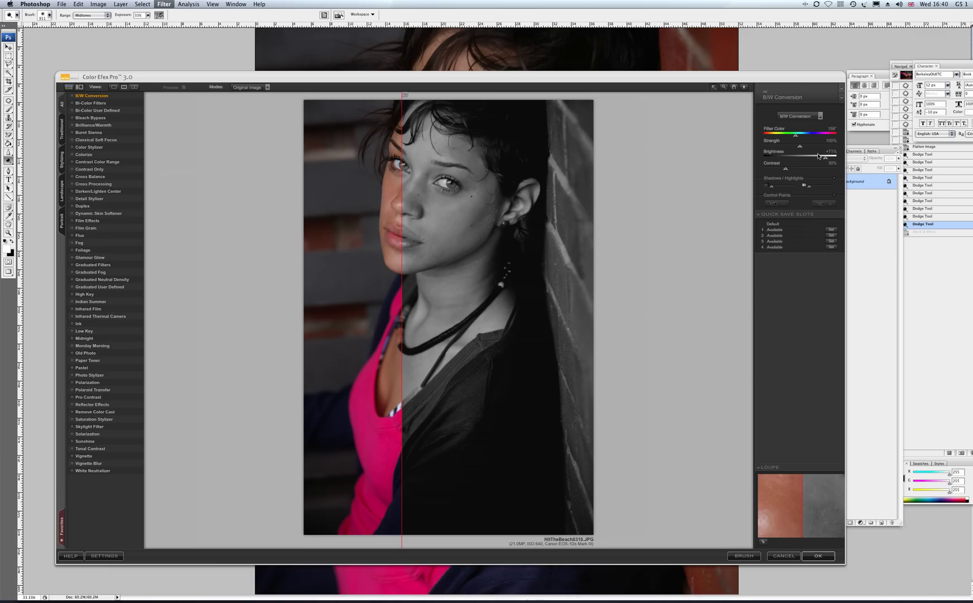
drag(826, 159, 816, 161)
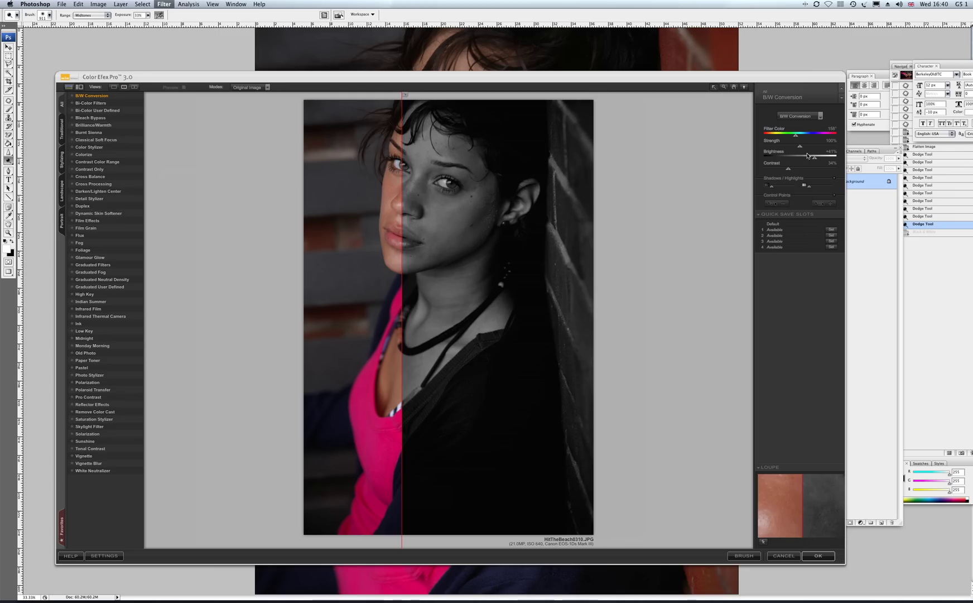
drag(795, 148, 791, 148)
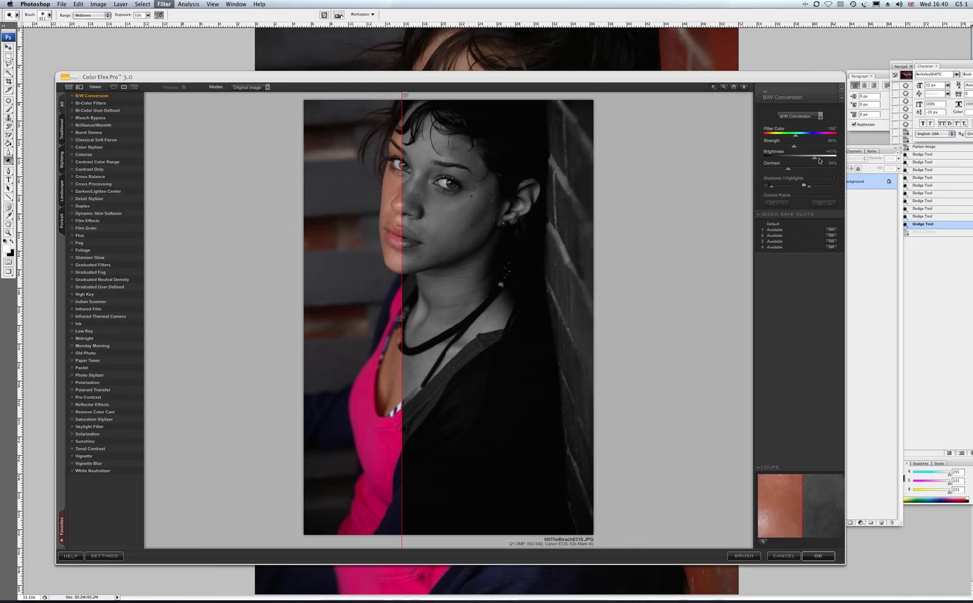
click(811, 556)
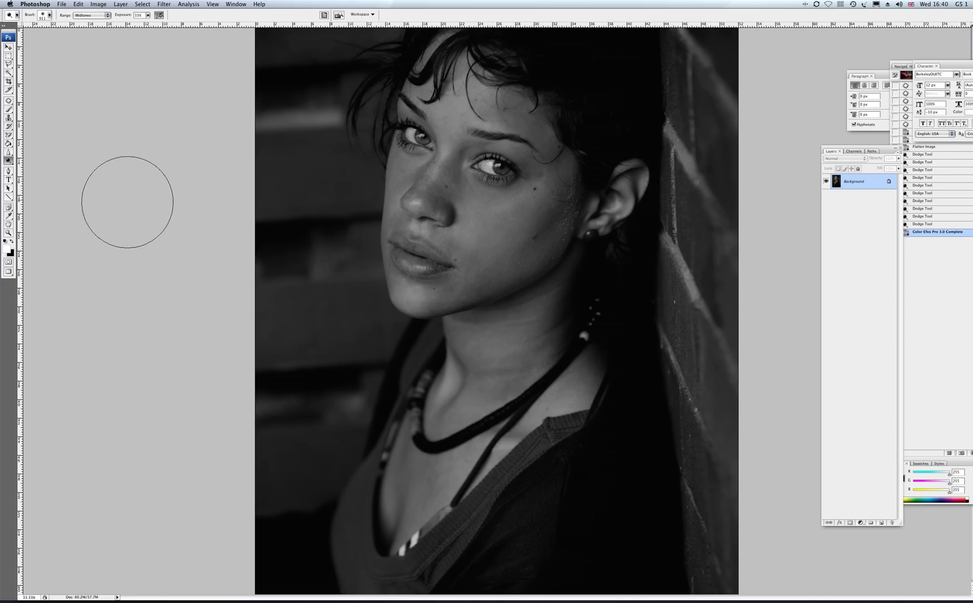
Step: Brighten the black-and-white portrait slightly by raising the curve in a Curves adjustment
click(101, 4)
mouse_move(111, 26)
click(187, 54)
drag(681, 204, 681, 198)
click(761, 131)
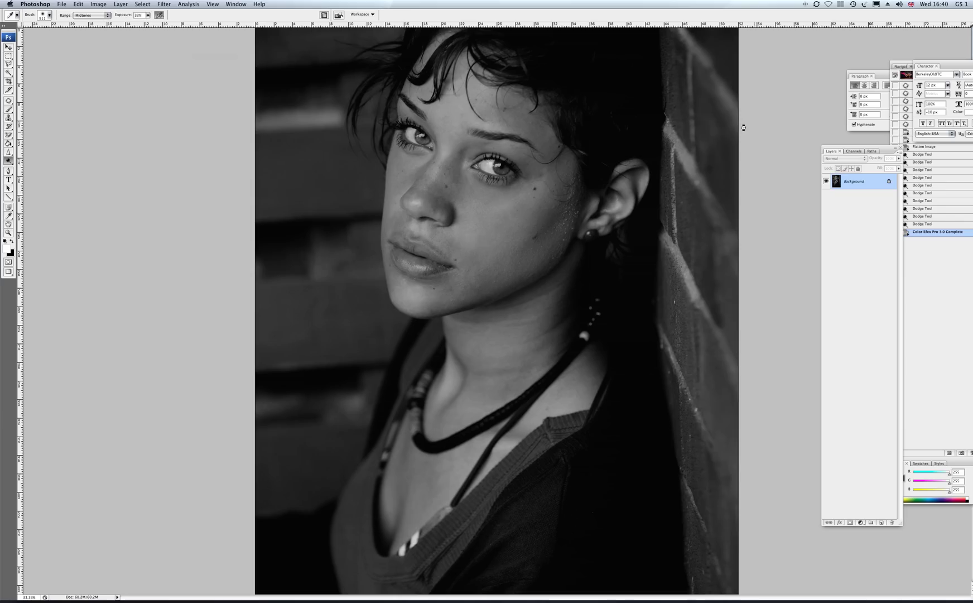
Step: Duplicate the Background layer and set the copy's blending mode to Soft Light
click(120, 4)
click(141, 20)
click(424, 40)
click(860, 160)
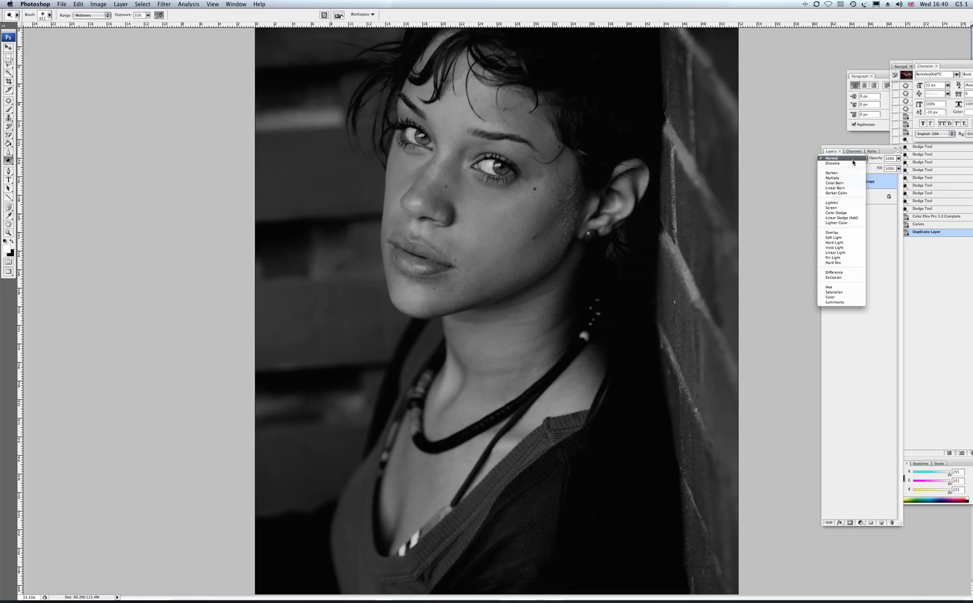
click(847, 238)
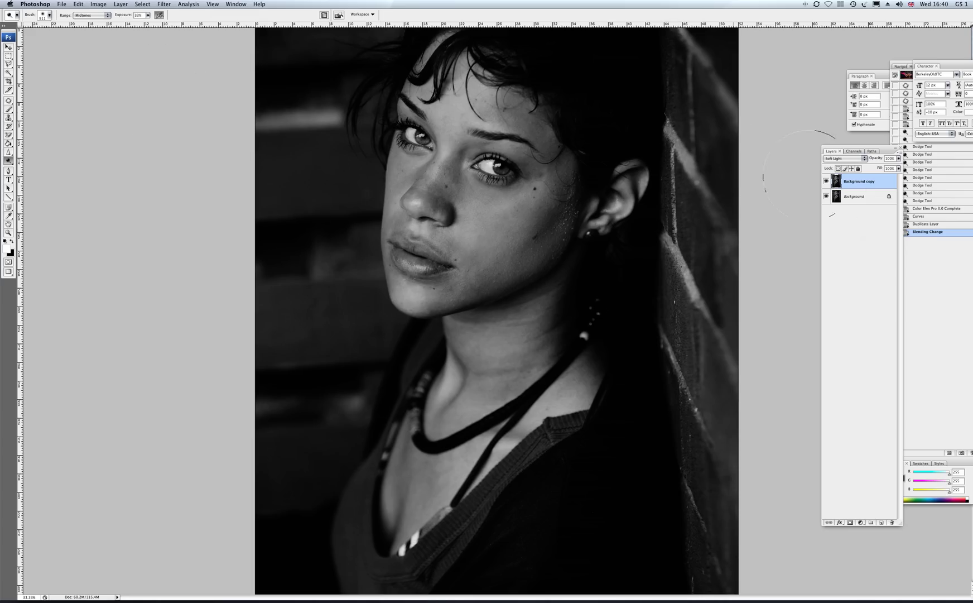
Step: Lower the opacity of the Soft Light layer to roughly two thirds and flatten the image
drag(898, 159, 892, 169)
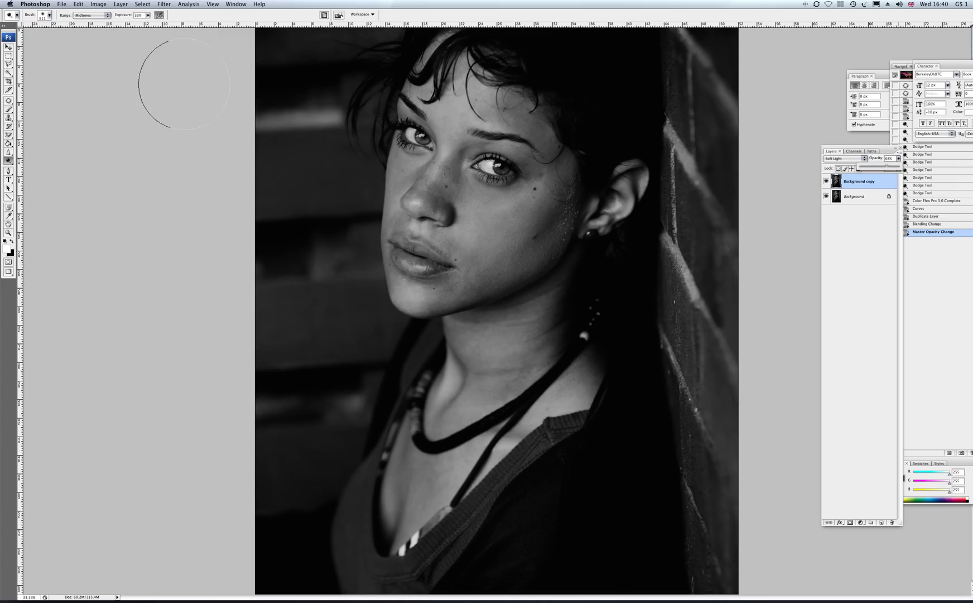
click(120, 4)
key(Return)
key(z)
key(super+minus)
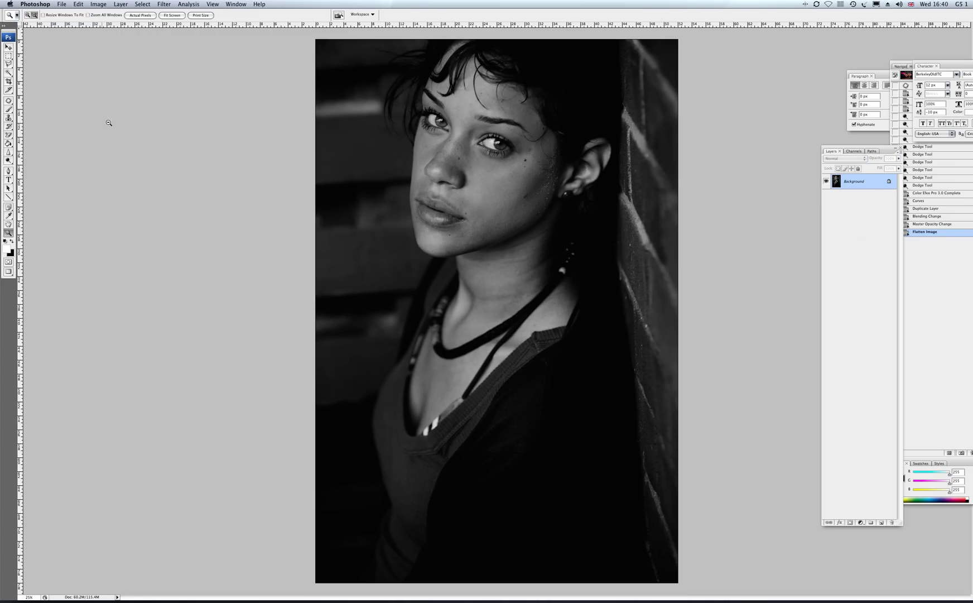
Step: Dodge the midtones of both eyes, the hair beside the ear, the dark cardigan and the neckline to lift shadow detail
click(8, 161)
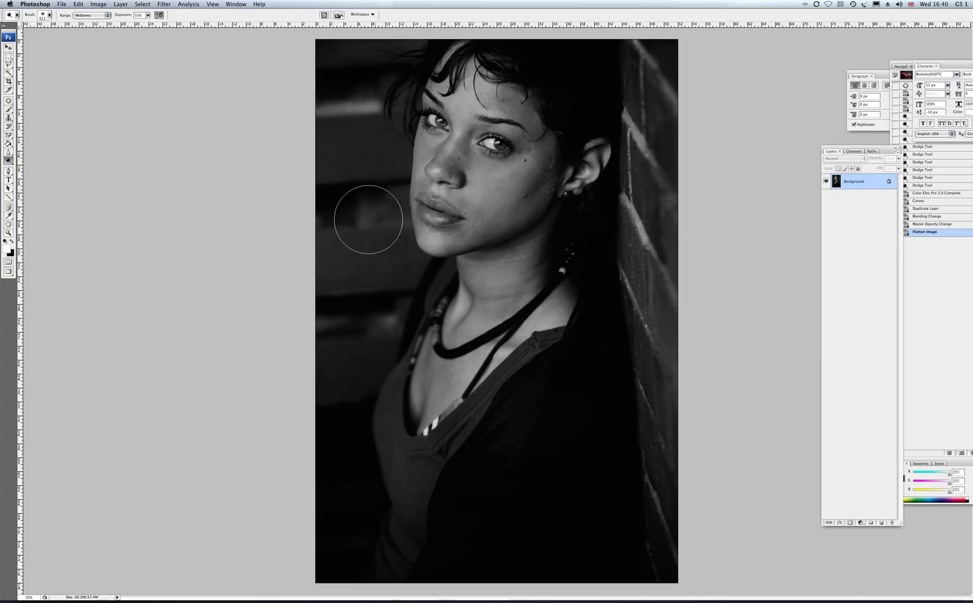
click(437, 128)
click(505, 130)
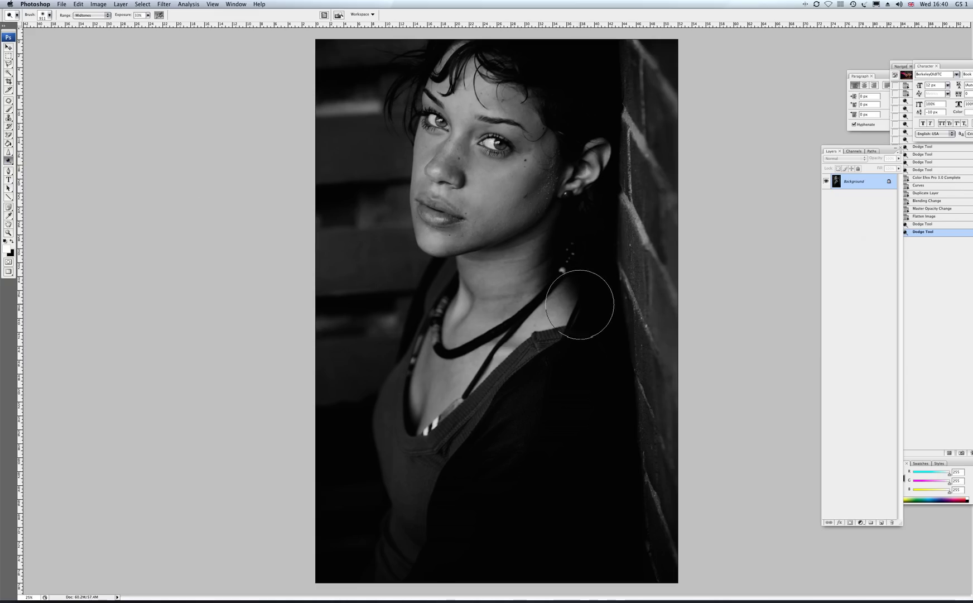
drag(587, 359, 600, 405)
drag(599, 111, 506, 517)
drag(524, 343, 508, 571)
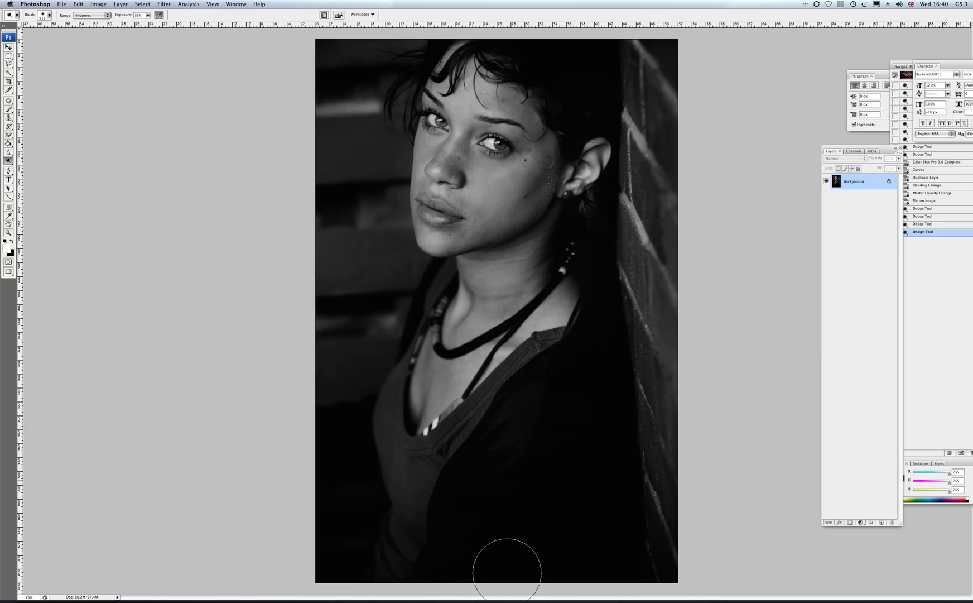
drag(566, 304, 582, 531)
mouse_move(470, 341)
mouse_down()
mouse_move(445, 445)
mouse_move(413, 396)
mouse_up()
Step: Enlarge the Dodge brush and brighten the midtones of the arm, face, hair, neck, brick wall and cardigan with broad strokes
right_click(364, 280)
drag(437, 309, 442, 309)
key(Return)
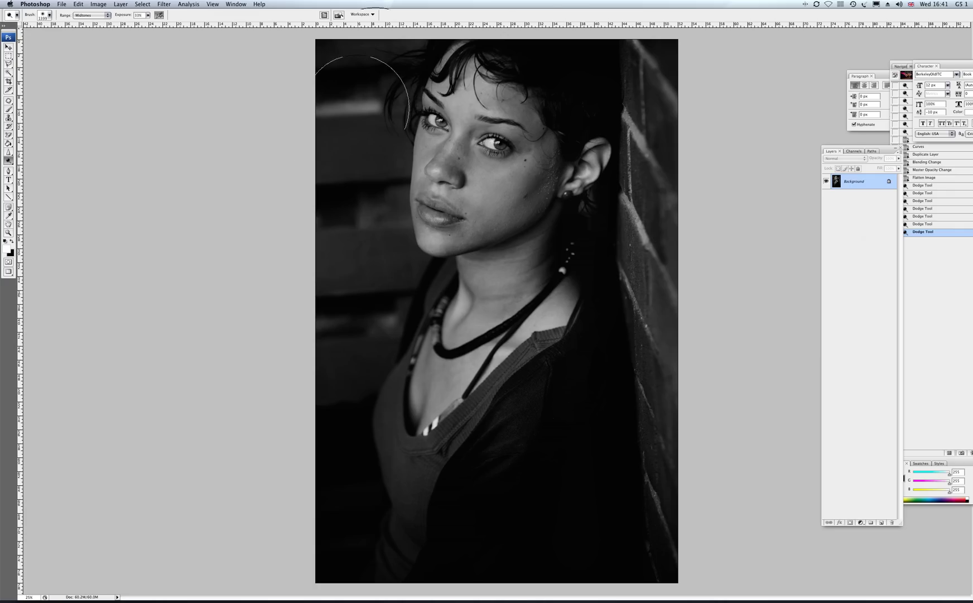
drag(364, 448, 369, 524)
drag(428, 139, 556, 215)
drag(634, 120, 647, 504)
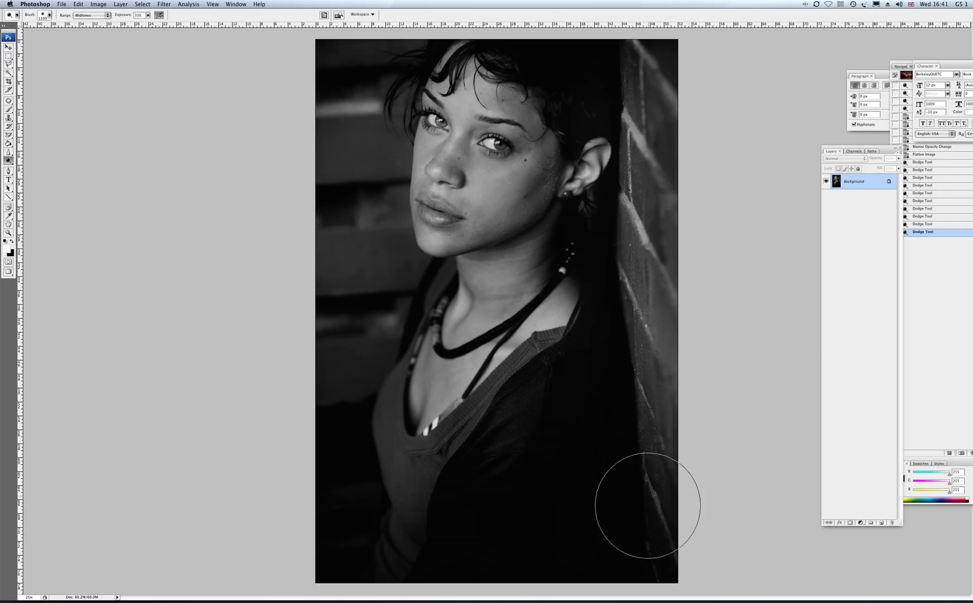
drag(412, 89, 540, 117)
drag(628, 182, 556, 524)
drag(487, 233, 474, 250)
drag(584, 274, 608, 463)
Step: Darken the outer edge of the brick wall with a large, soft Burn brush set to Midtones
drag(8, 160, 34, 166)
right_click(354, 110)
drag(420, 141, 424, 140)
click(329, 5)
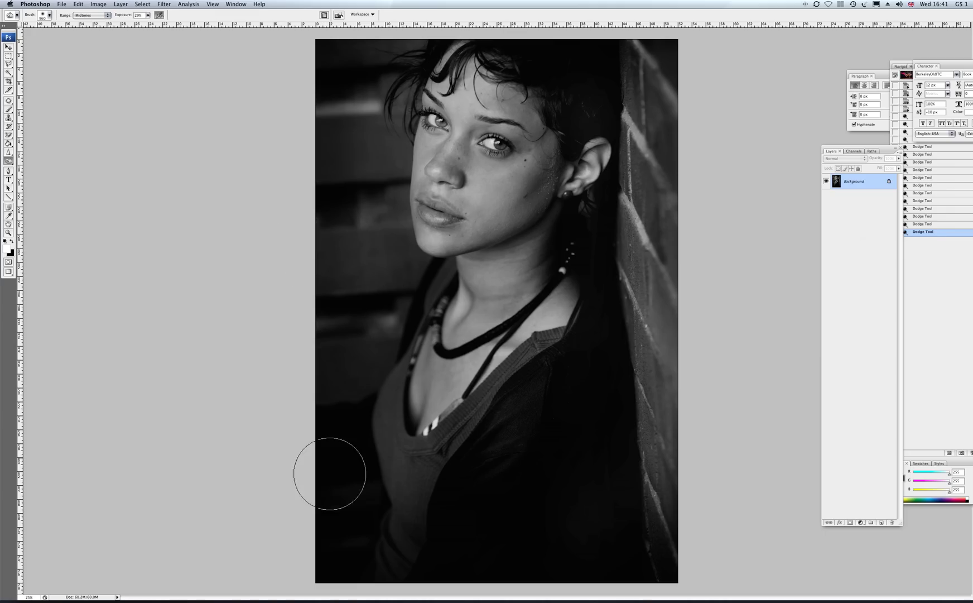
mouse_move(666, 279)
mouse_down()
mouse_move(680, 346)
mouse_move(669, 112)
mouse_up()
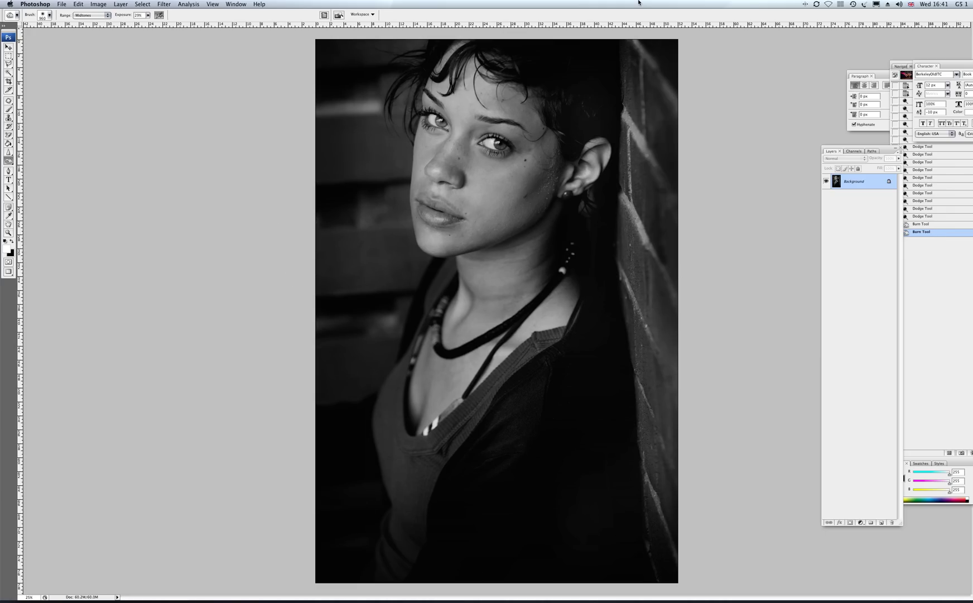
Step: Duplicate the Background layer under its default name
click(127, 4)
click(134, 25)
key(Return)
Step: Brighten the whites and irises of both eyes on the copied layer with a small Dodge brush set to Midtones
key(z)
click(490, 191)
click(470, 220)
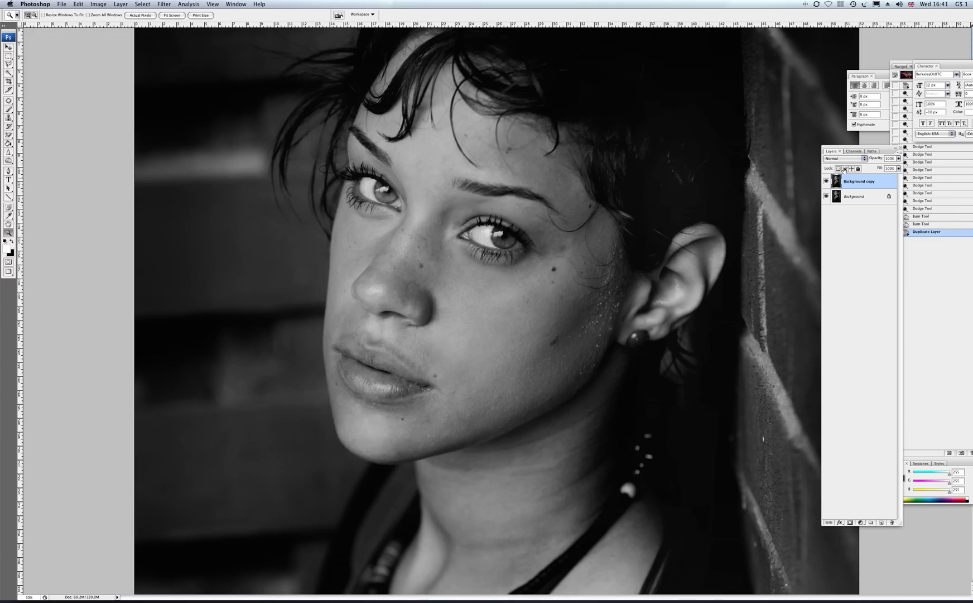
click(9, 102)
drag(8, 161, 24, 160)
right_click(441, 208)
drag(441, 207, 428, 207)
click(375, 180)
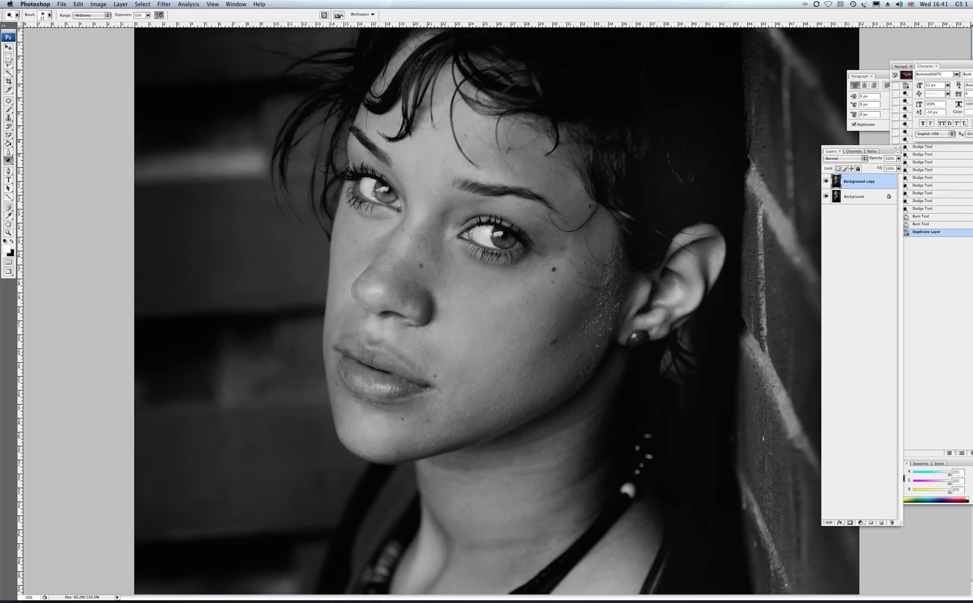
click(364, 198)
click(381, 195)
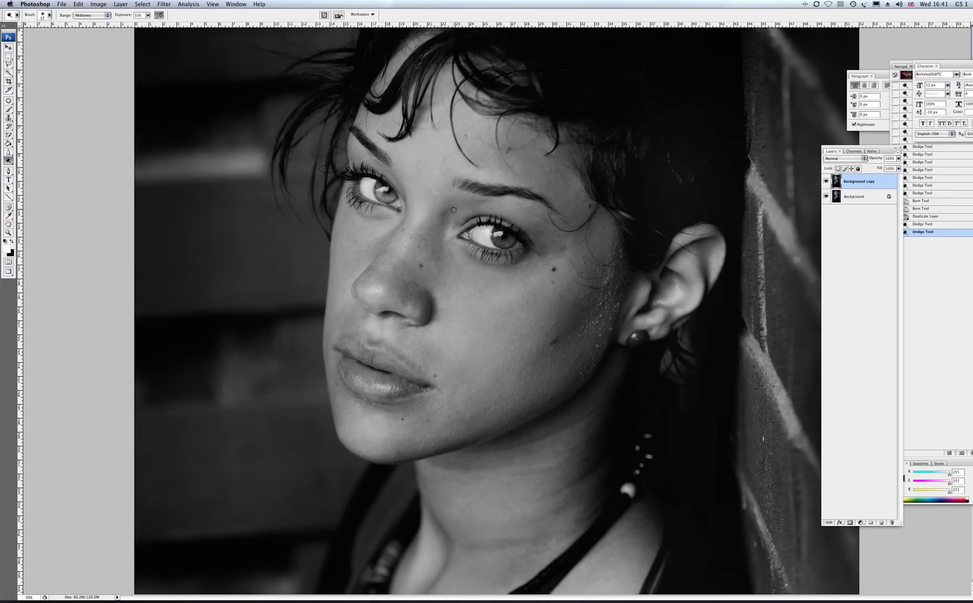
click(479, 237)
click(508, 242)
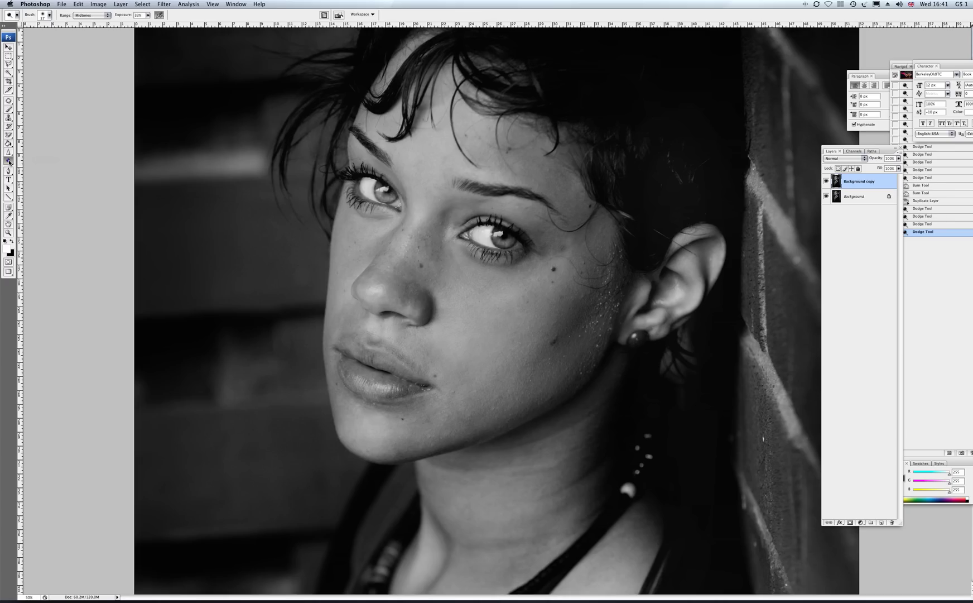
Step: Darken the iris edges and pupils of both eyes with a small Burn brush set to Midtones, adjusting its size as needed
right_click(344, 188)
drag(364, 203, 357, 204)
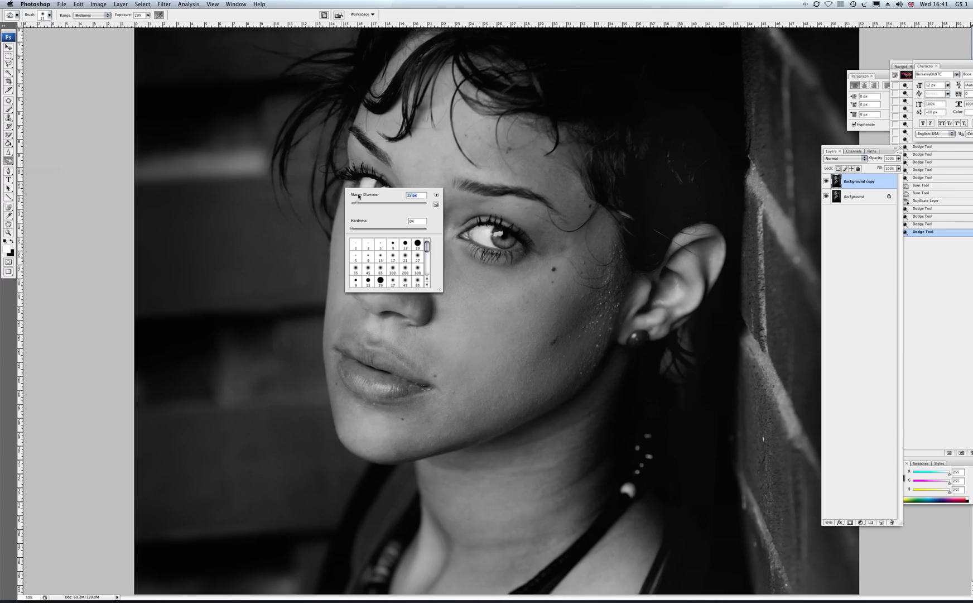
alt+click(380, 182)
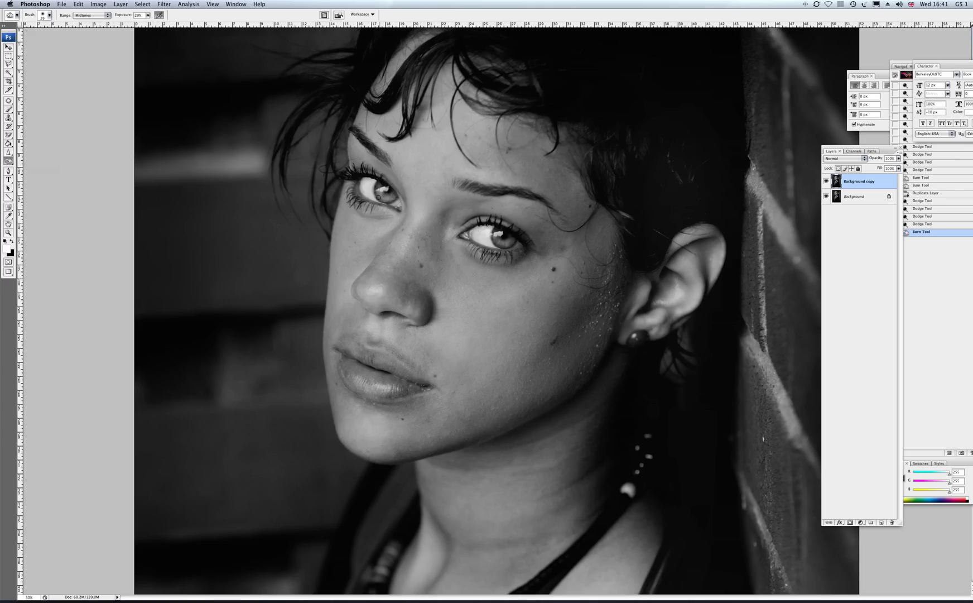
drag(390, 205, 395, 194)
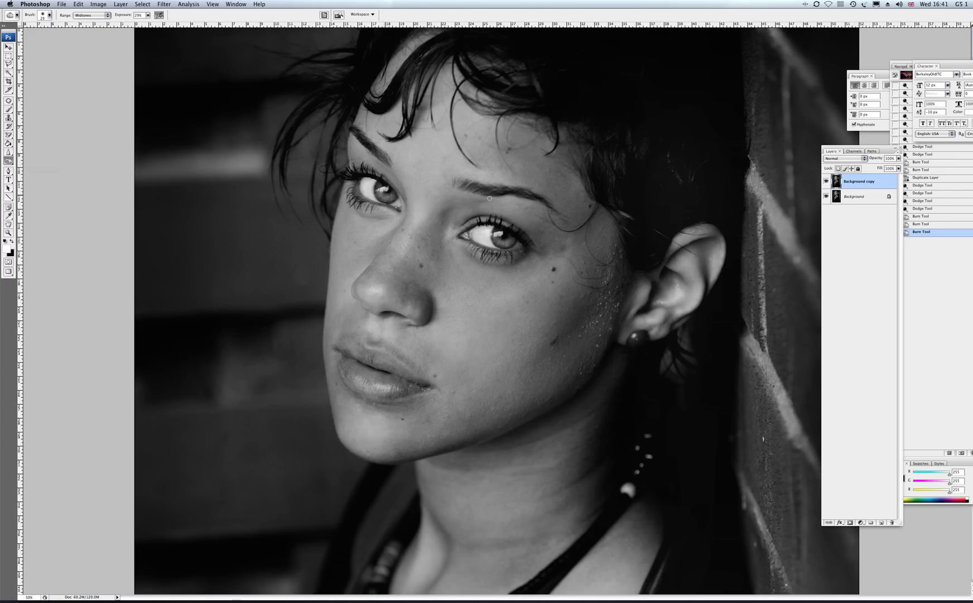
click(506, 243)
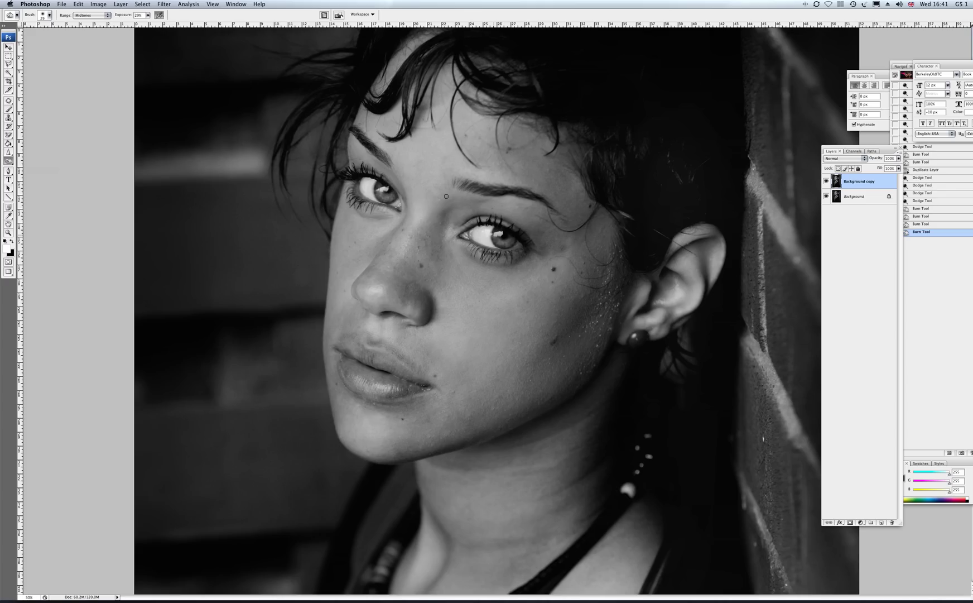
click(384, 202)
right_click(410, 227)
drag(413, 251, 416, 251)
click(392, 196)
mouse_move(384, 196)
mouse_down()
mouse_move(397, 201)
mouse_move(379, 199)
mouse_up()
drag(499, 243, 511, 243)
click(385, 189)
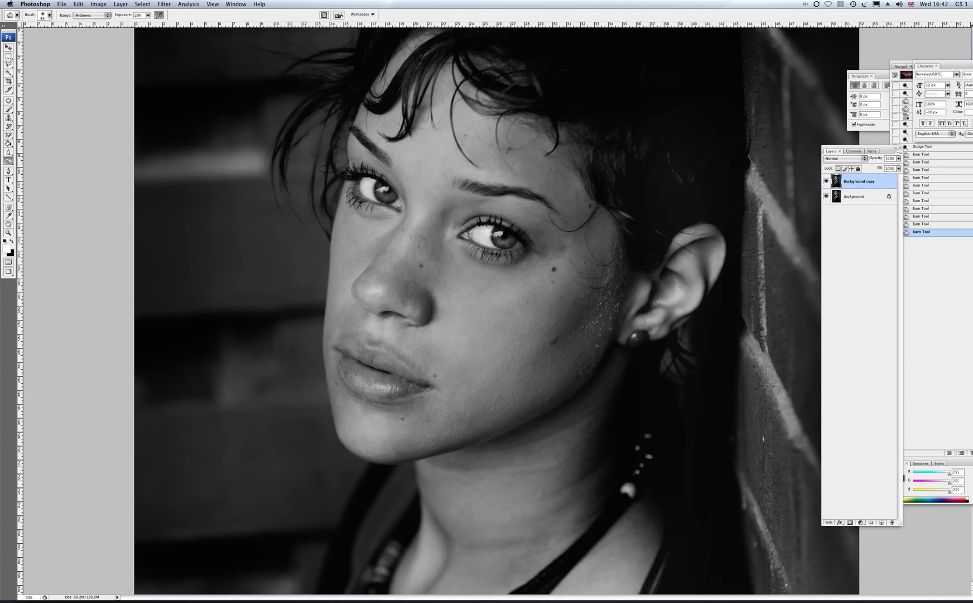
Step: Reduce the opacity of the eye-retouch layer to soften its effect, and flatten the image
click(9, 233)
click(35, 16)
click(83, 92)
click(92, 94)
click(899, 168)
mouse_move(899, 168)
mouse_down()
mouse_move(857, 169)
mouse_move(895, 169)
mouse_up()
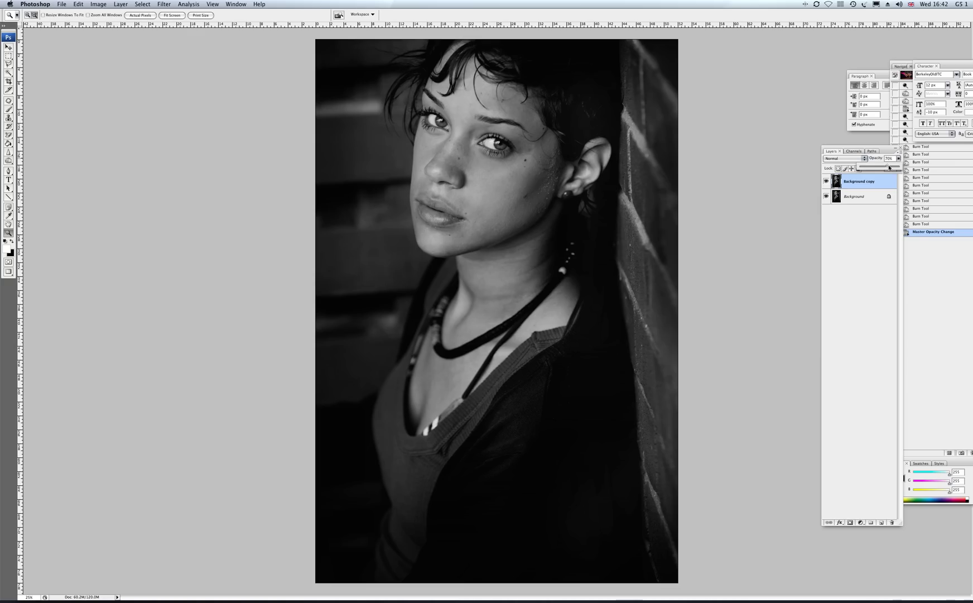
click(121, 4)
click(140, 279)
Step: Apply a Brightness/Contrast adjustment with Brightness +20 and Contrast +29
click(92, 3)
mouse_move(112, 25)
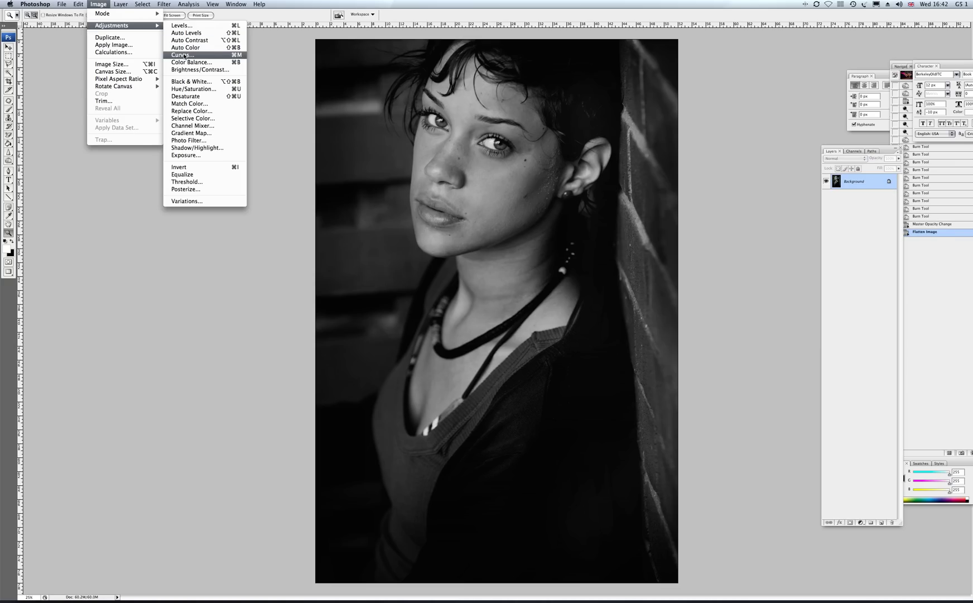
click(202, 69)
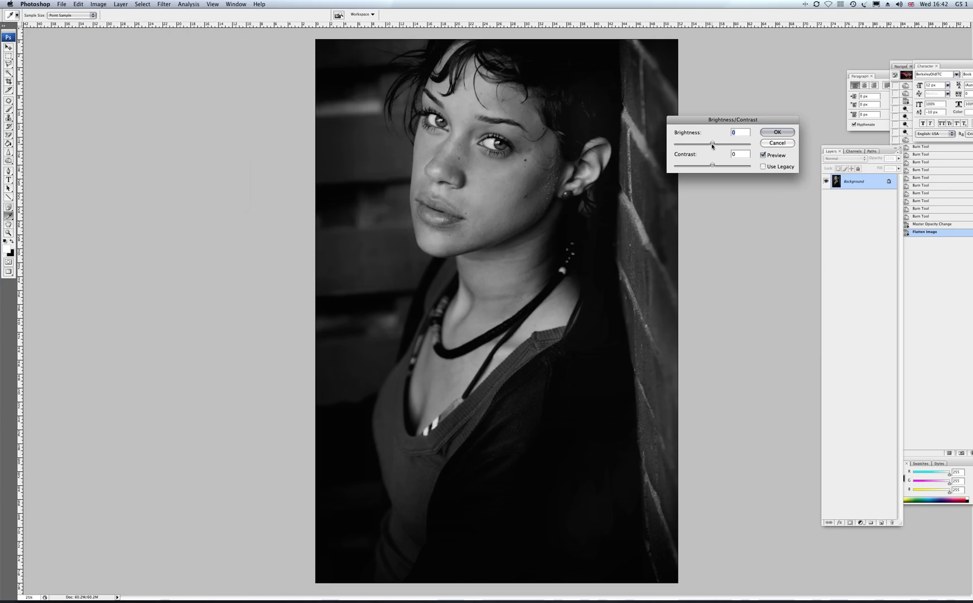
drag(712, 144, 724, 166)
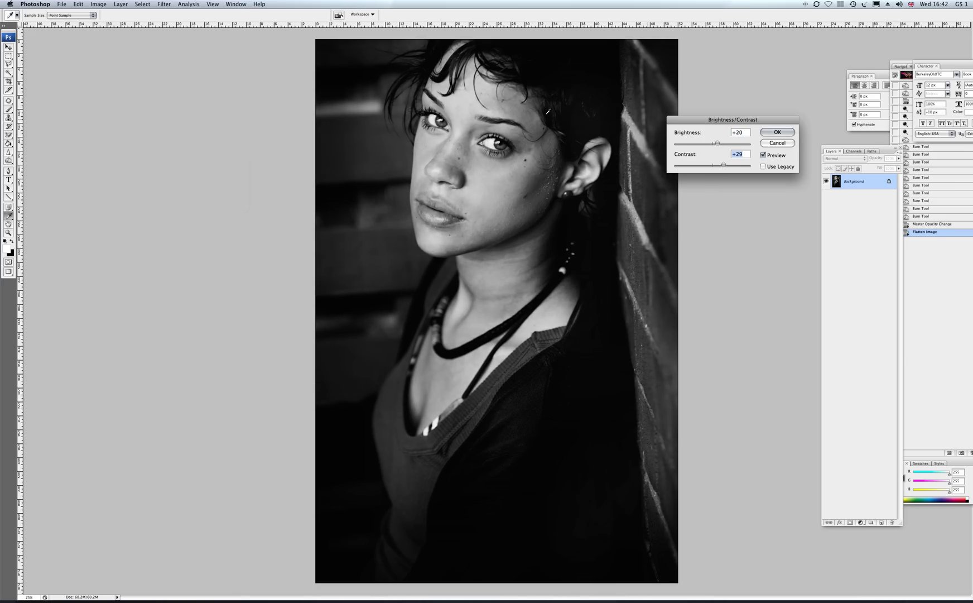
click(775, 131)
key(z)
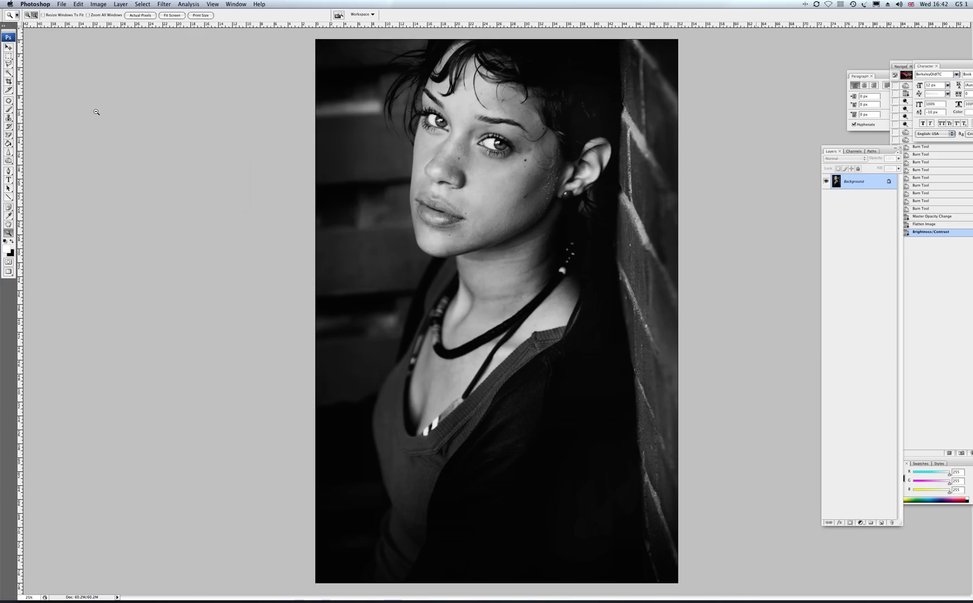
Step: Crop the portrait to 8 in wide by 12 in high, keeping nearly the whole frame
click(9, 82)
click(51, 16)
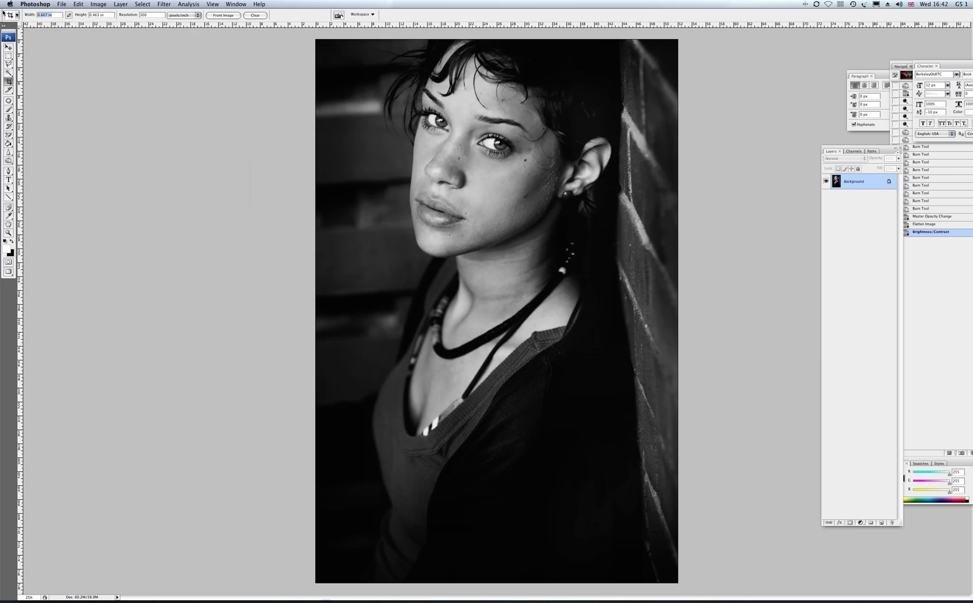
text(12 in)
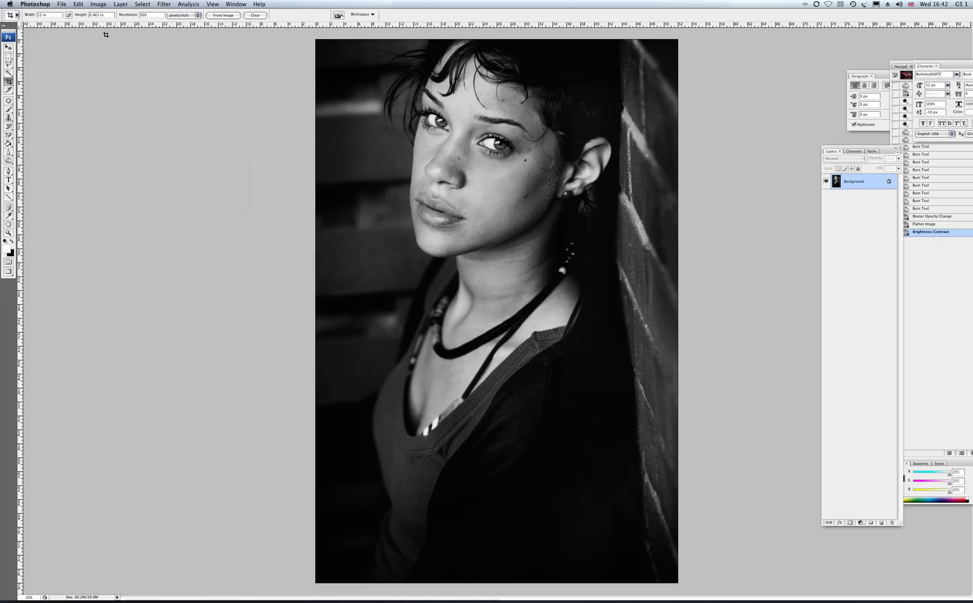
key(Tab)
text(8 in)
click(68, 15)
drag(322, 44, 675, 571)
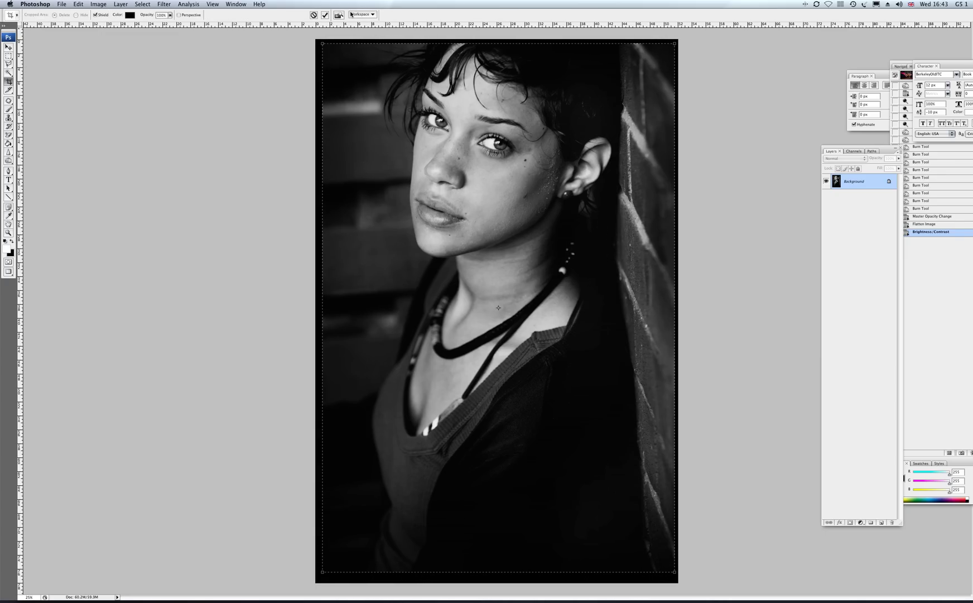
key(Return)
Step: Open Smart Sharpen, preview the area around the eye, and set Radius to 0.6 pixels and Amount to 41%
click(163, 4)
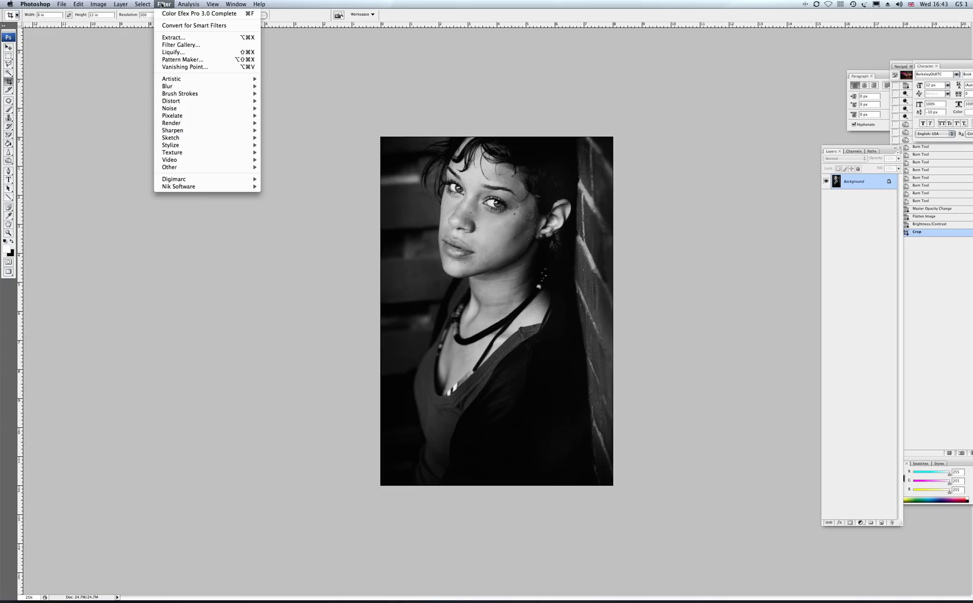
mouse_move(181, 130)
click(290, 153)
drag(621, 320, 574, 353)
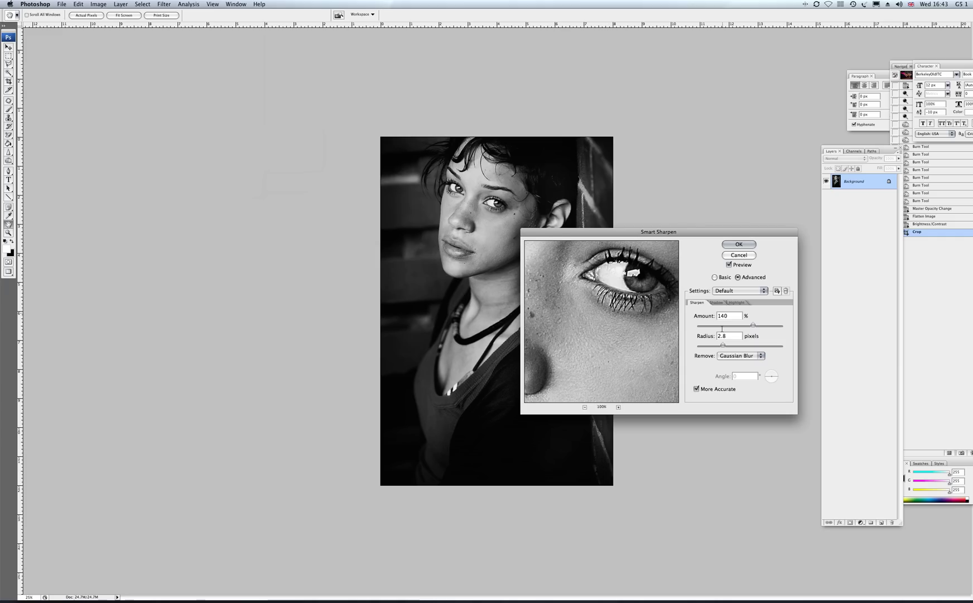
drag(721, 346, 708, 347)
click(713, 326)
drag(715, 330, 718, 328)
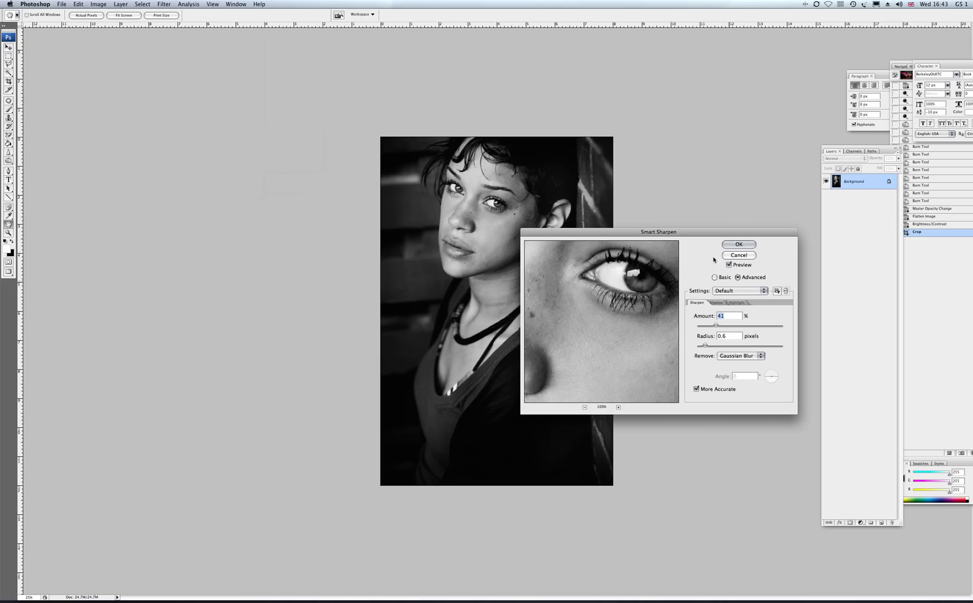
Step: Preview the sharpening at its maximum amount, bring it back to roughly 40%, and apply Smart Sharpen
drag(716, 324, 803, 325)
drag(783, 325, 718, 327)
click(738, 244)
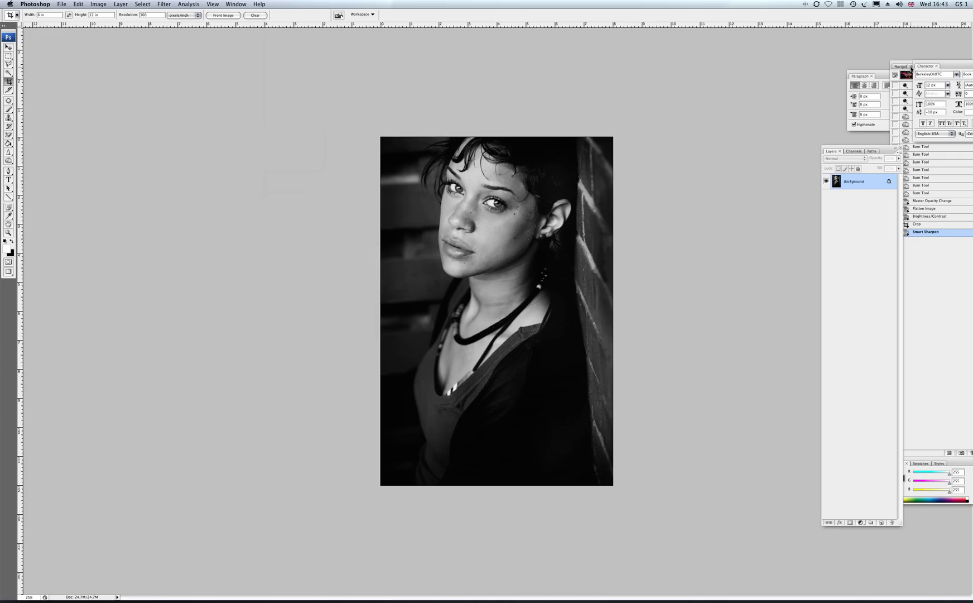
Step: Move the History panel group beside the Layers panel so the full list of edits can be read
drag(905, 67, 729, 71)
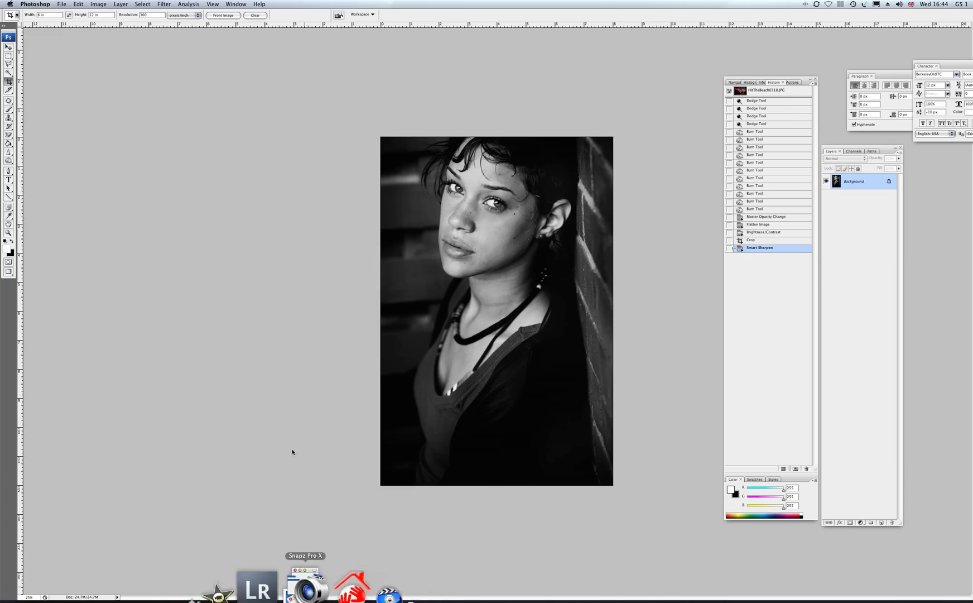
key(Return)
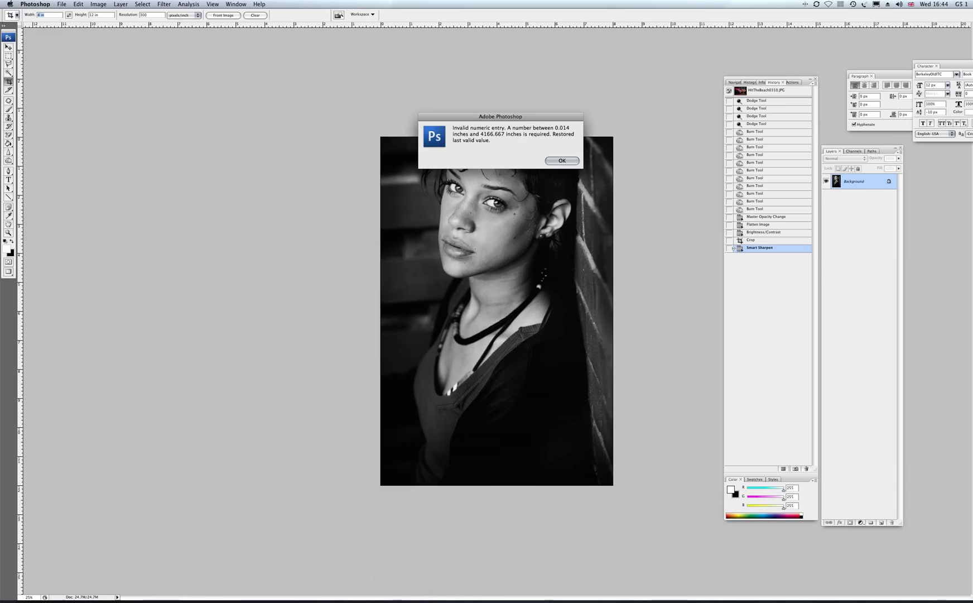